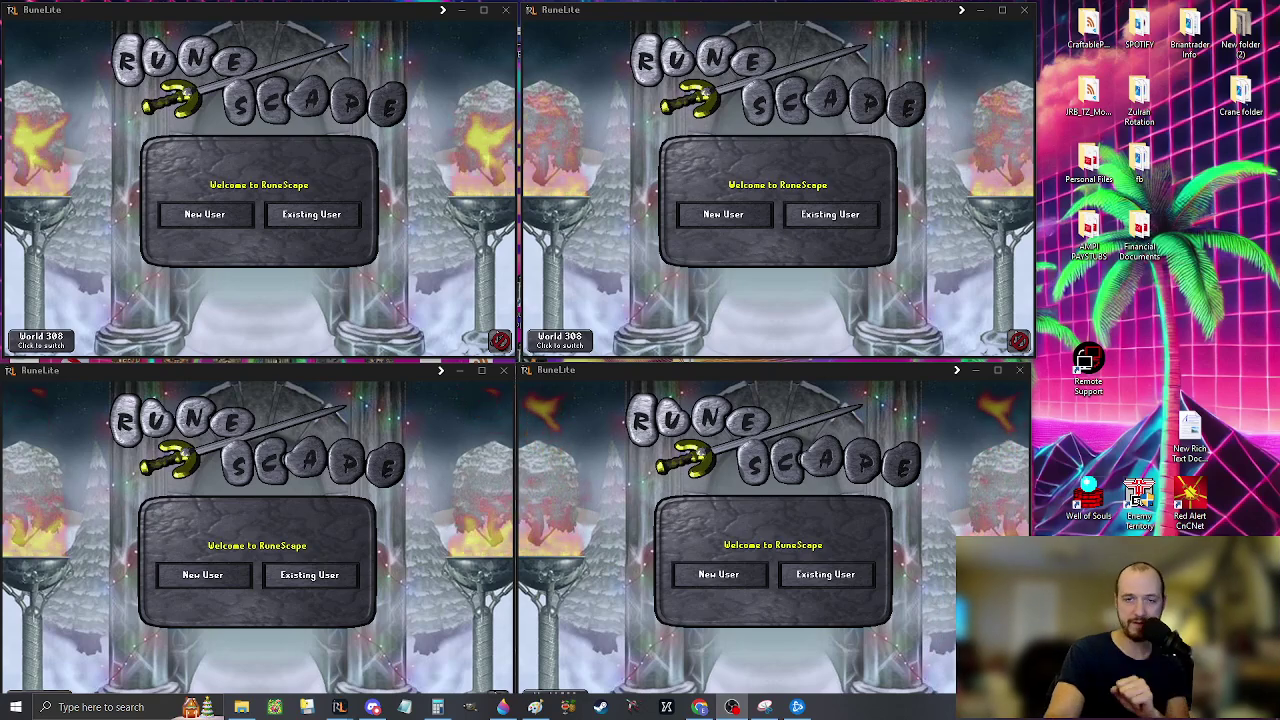
- Check which display resolutions Windows offers for the selected monitor, keep the current one, and close the display settings
{"action": "right_click", "coordinate": [1112, 298]}
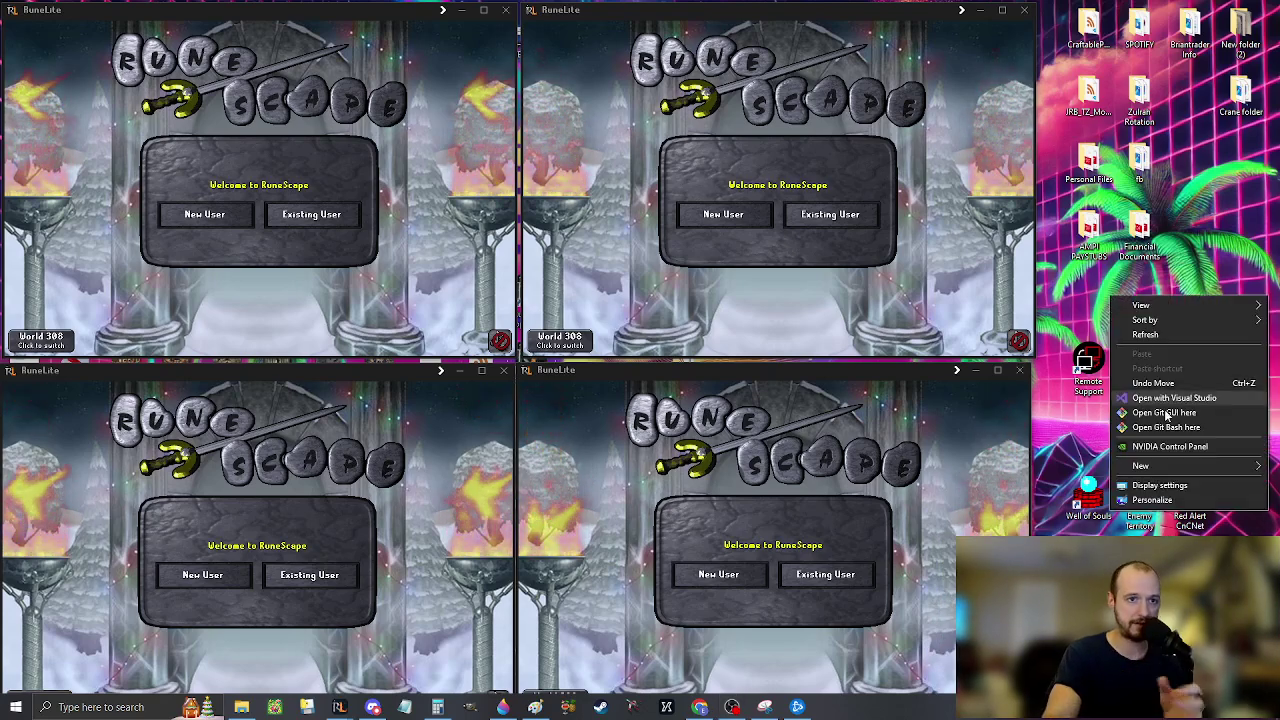
{"action": "left_click", "coordinate": [1160, 485]}
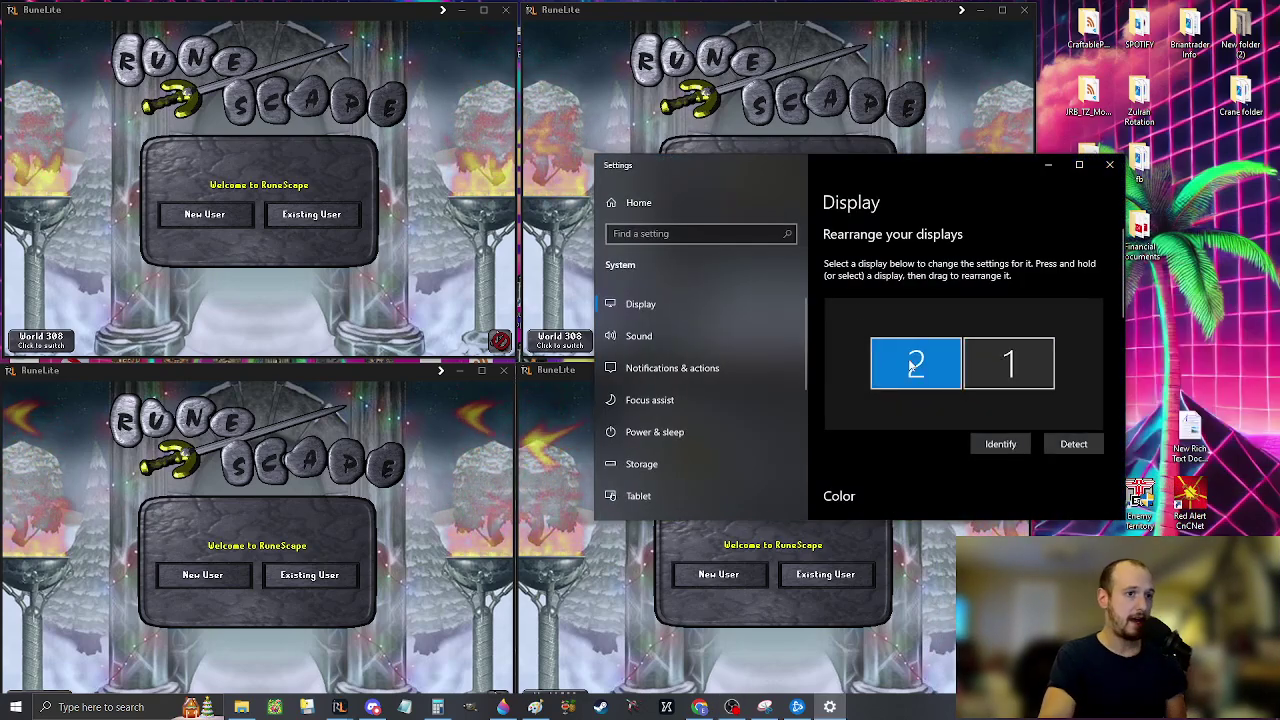
{"action": "scroll", "coordinate": [896, 316], "scroll_direction": "down", "scroll_amount": 5}
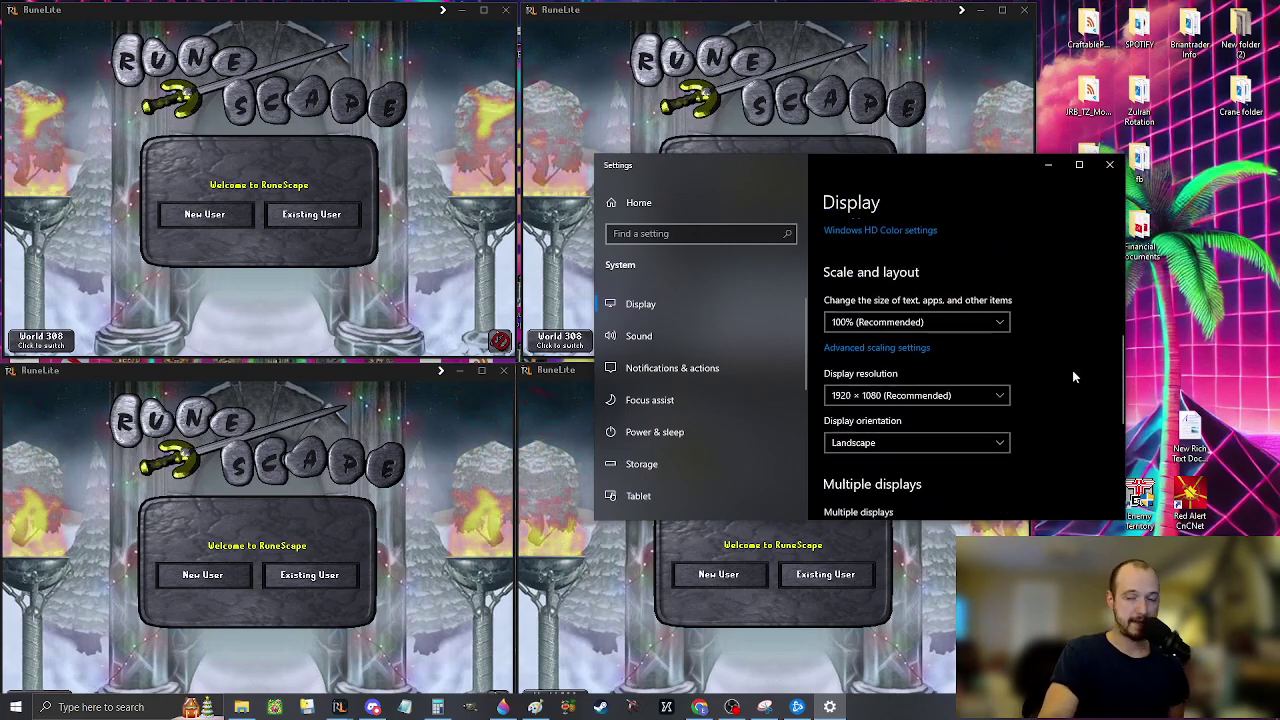
{"action": "left_click", "coordinate": [958, 396]}
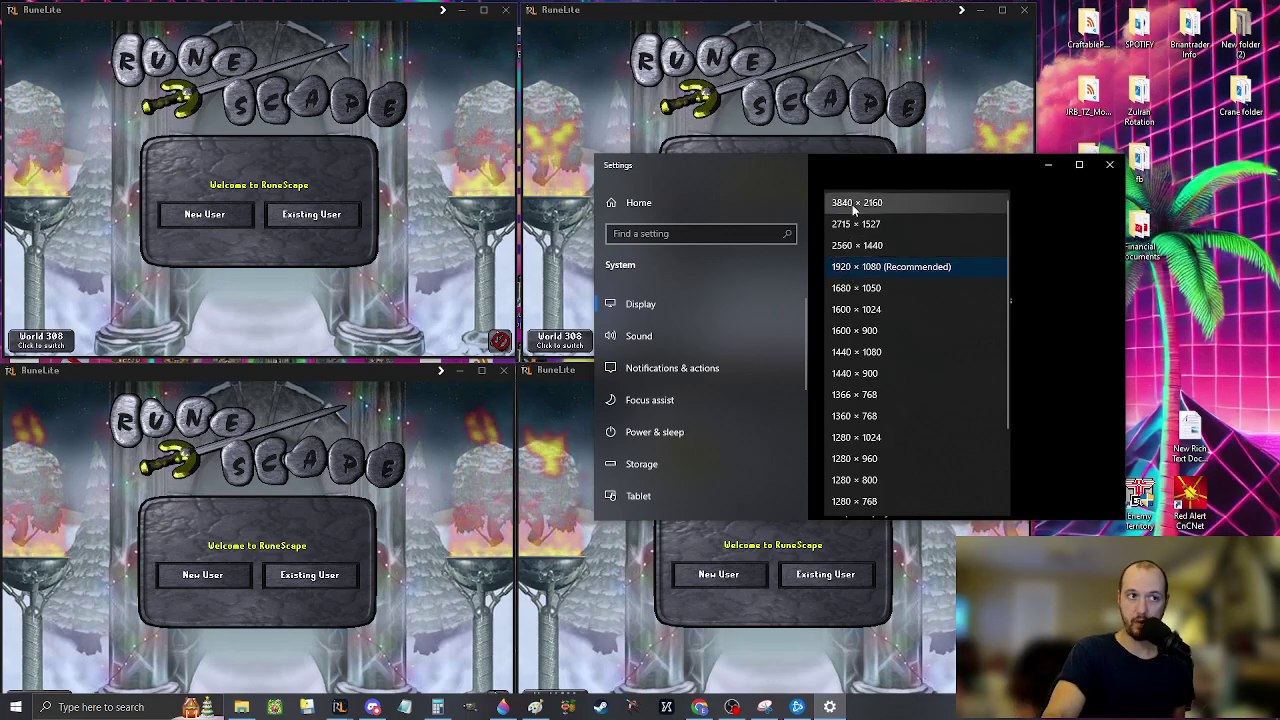
{"action": "left_click", "coordinate": [1069, 264]}
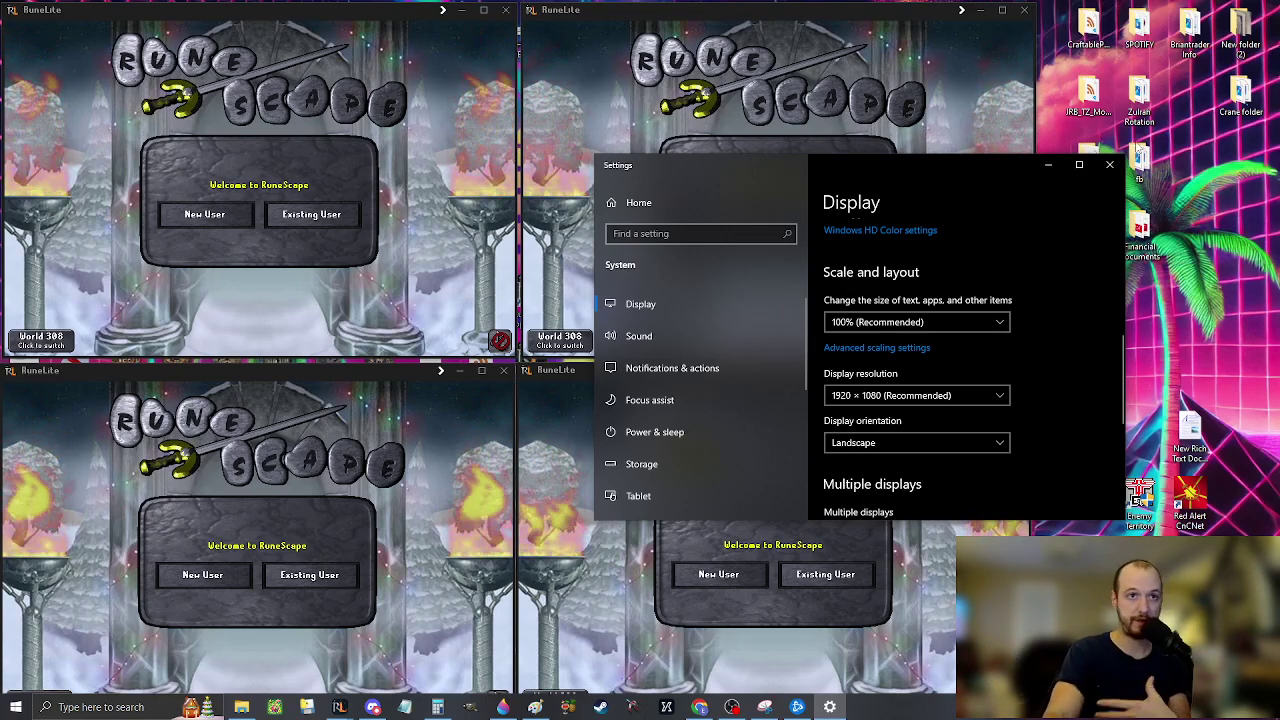
{"action": "left_click", "coordinate": [1108, 166]}
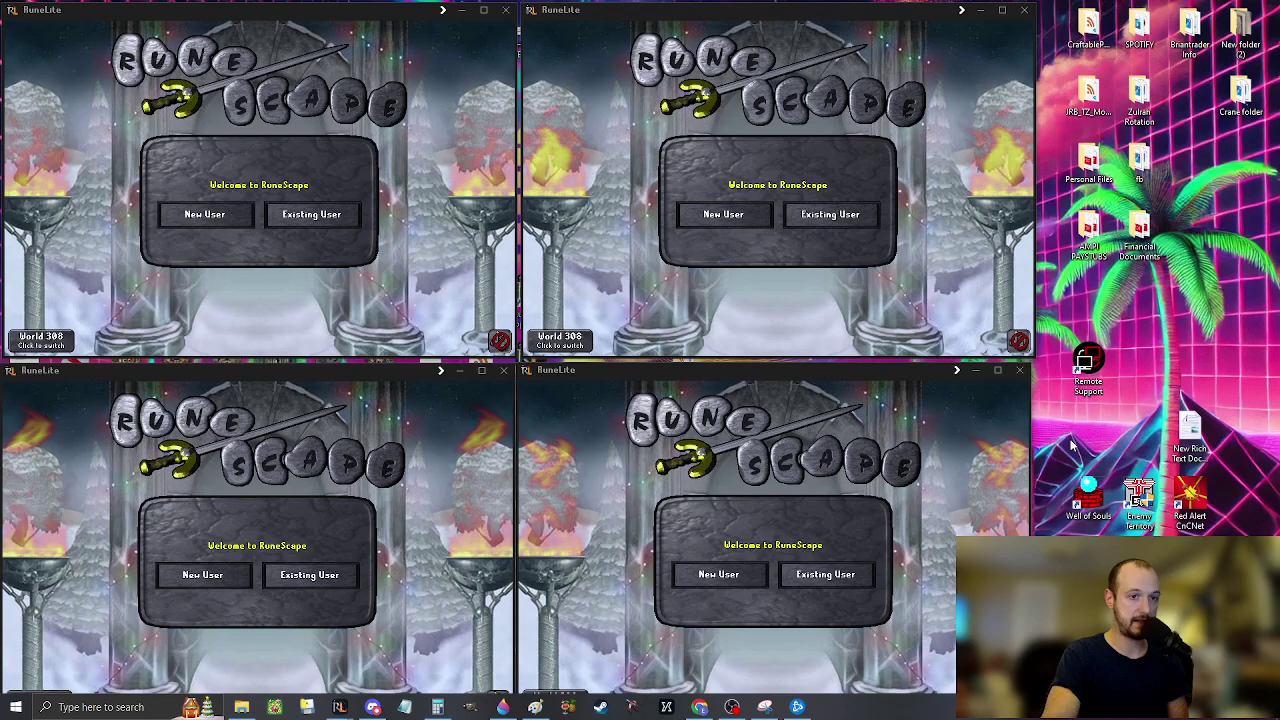
- View the virtual desktops overview and cycle through the available desktops
{"action": "key", "text": "super+Tab"}
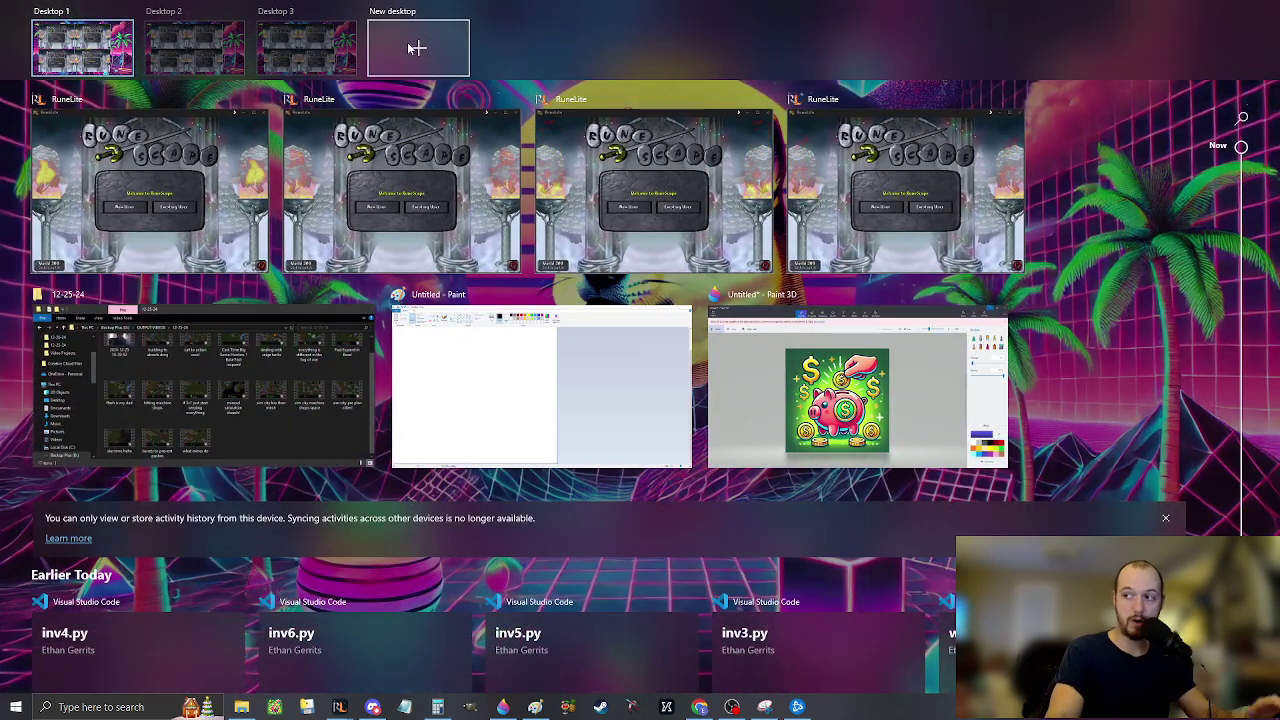
{"action": "left_click", "coordinate": [685, 48]}
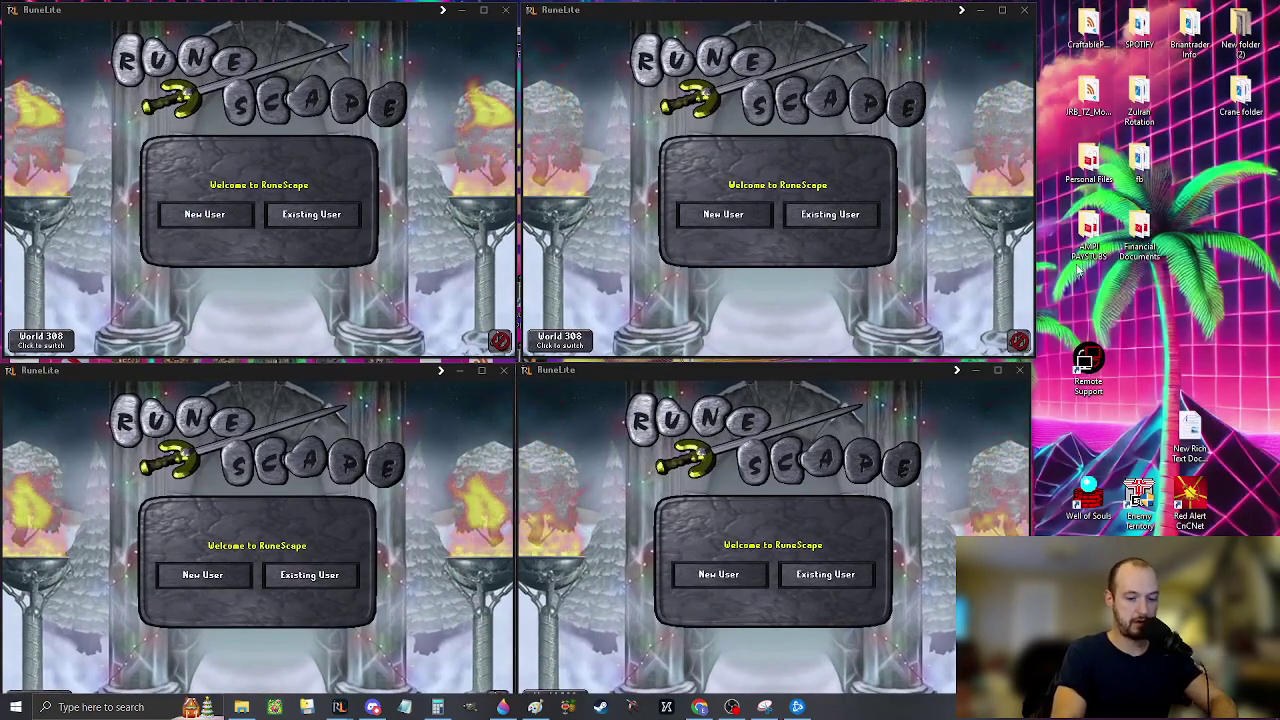
{"action": "key", "text": "ctrl+super+Right"}
{"action": "key", "text": "ctrl+super+Right"}
{"action": "key", "text": "ctrl+super+Right"}
{"action": "key", "text": "ctrl+super+Right"}
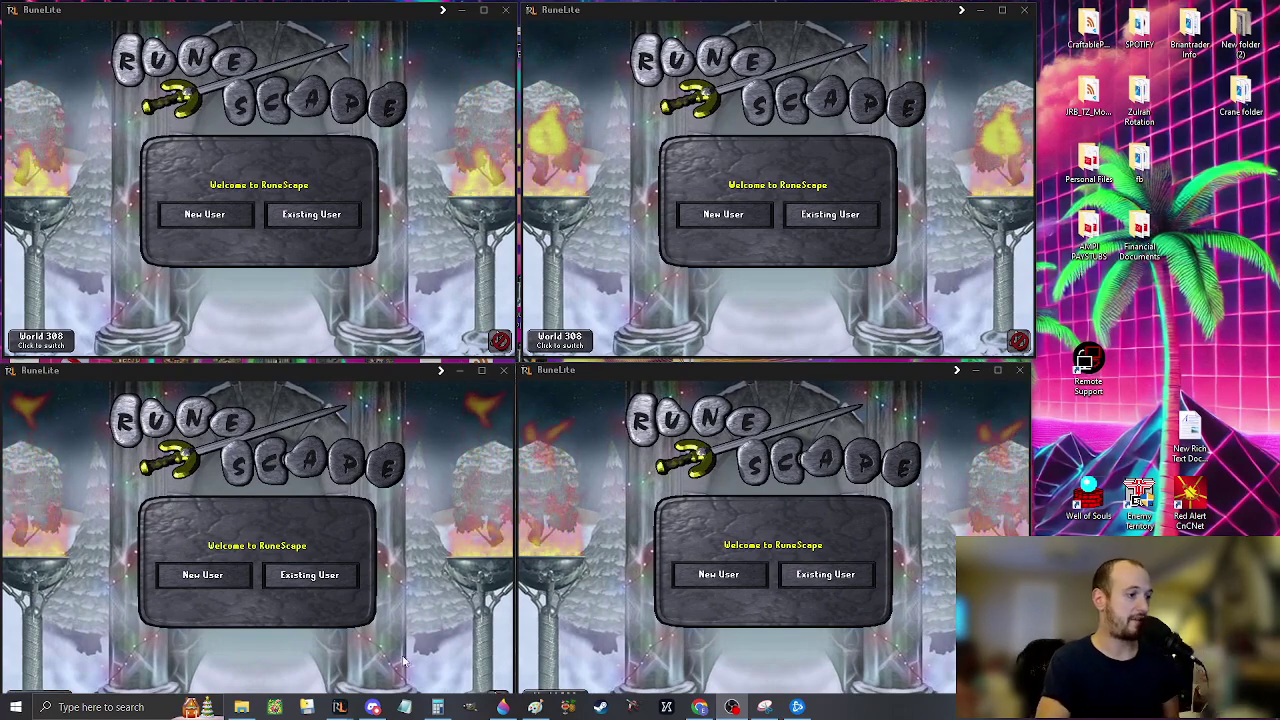
- Search Windows for "runelite(configure)" and open the RuneLite launcher configuration
{"action": "right_click", "coordinate": [340, 707]}
{"action": "left_click", "coordinate": [130, 707]}
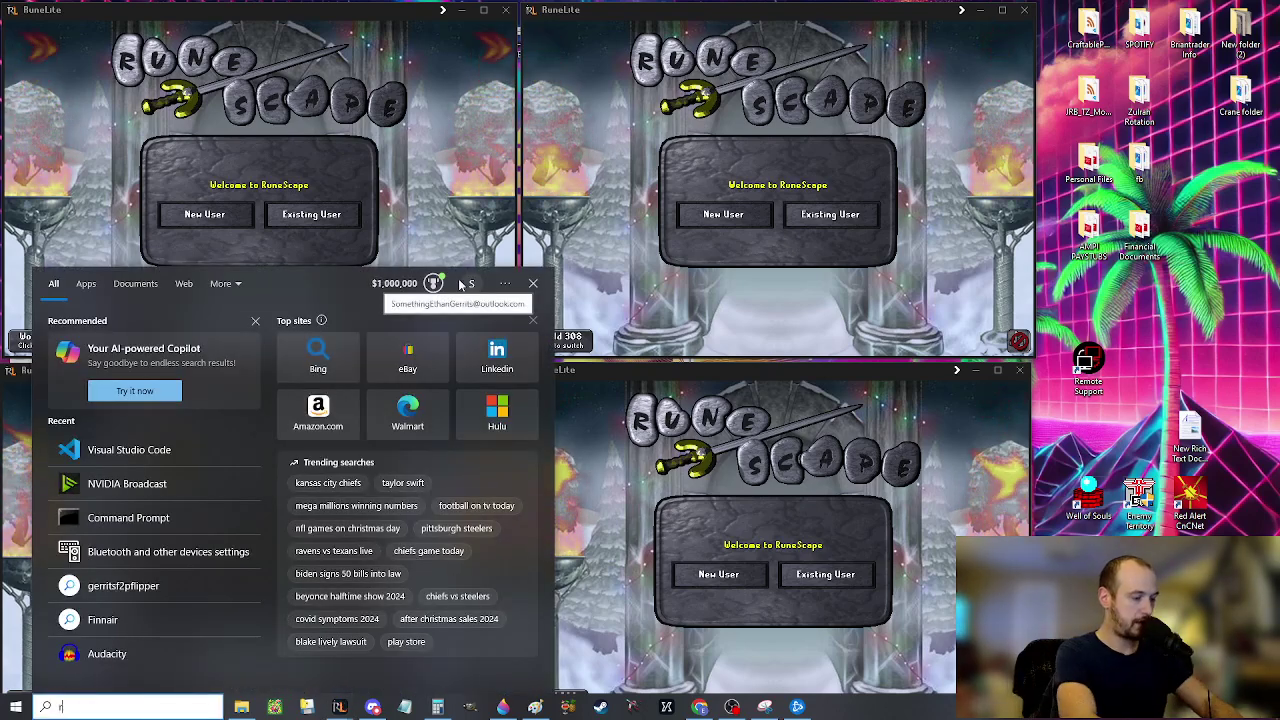
{"action": "type", "text": "runelite"}
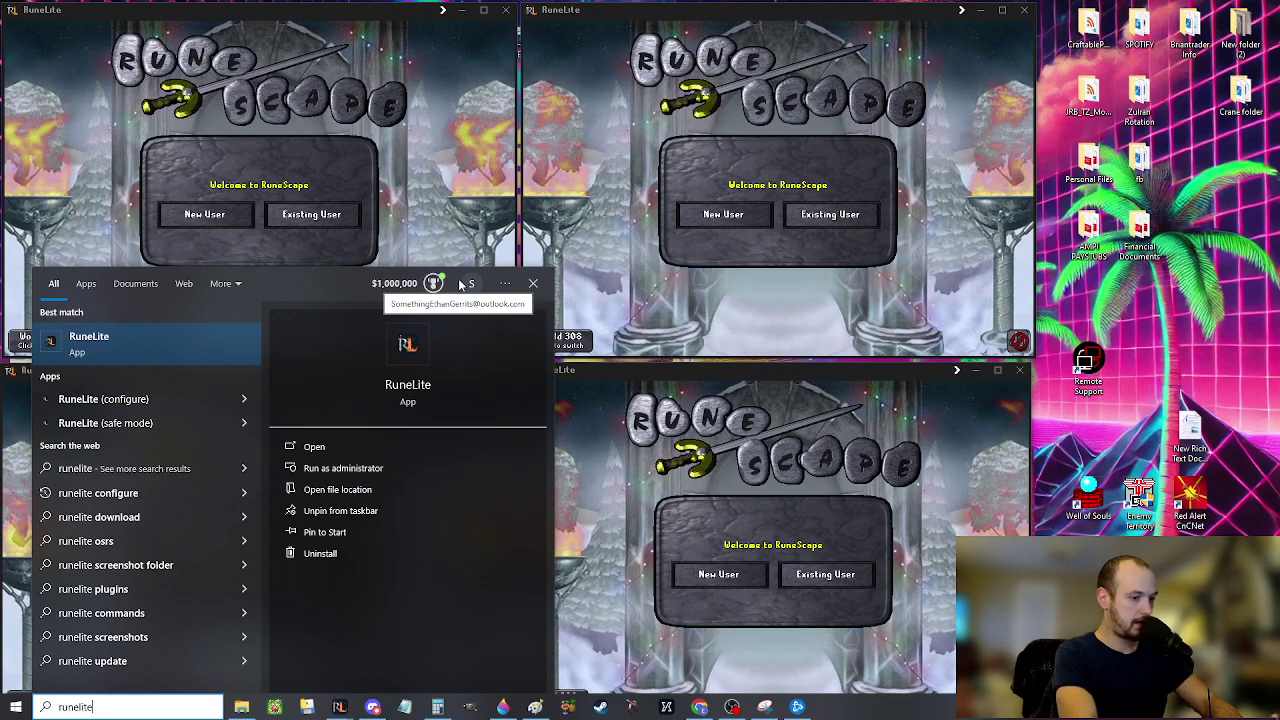
{"action": "type", "text": "(confi"}
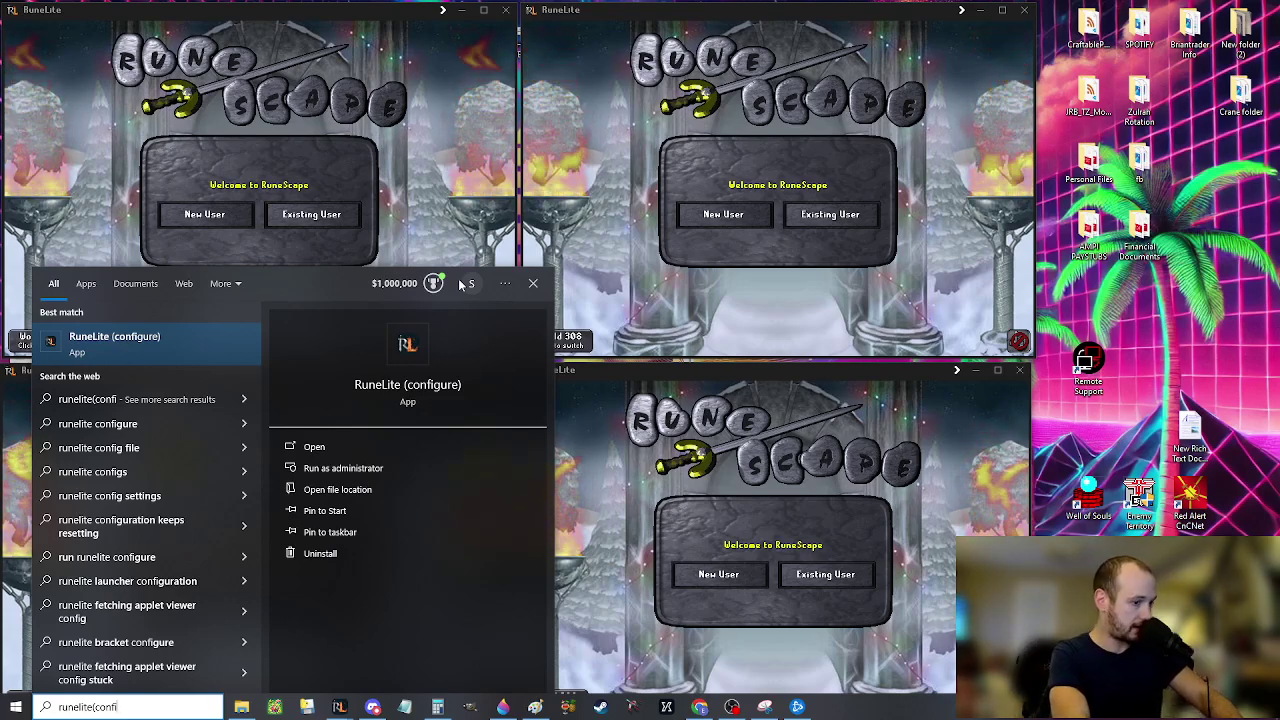
{"action": "type", "text": "gure)"}
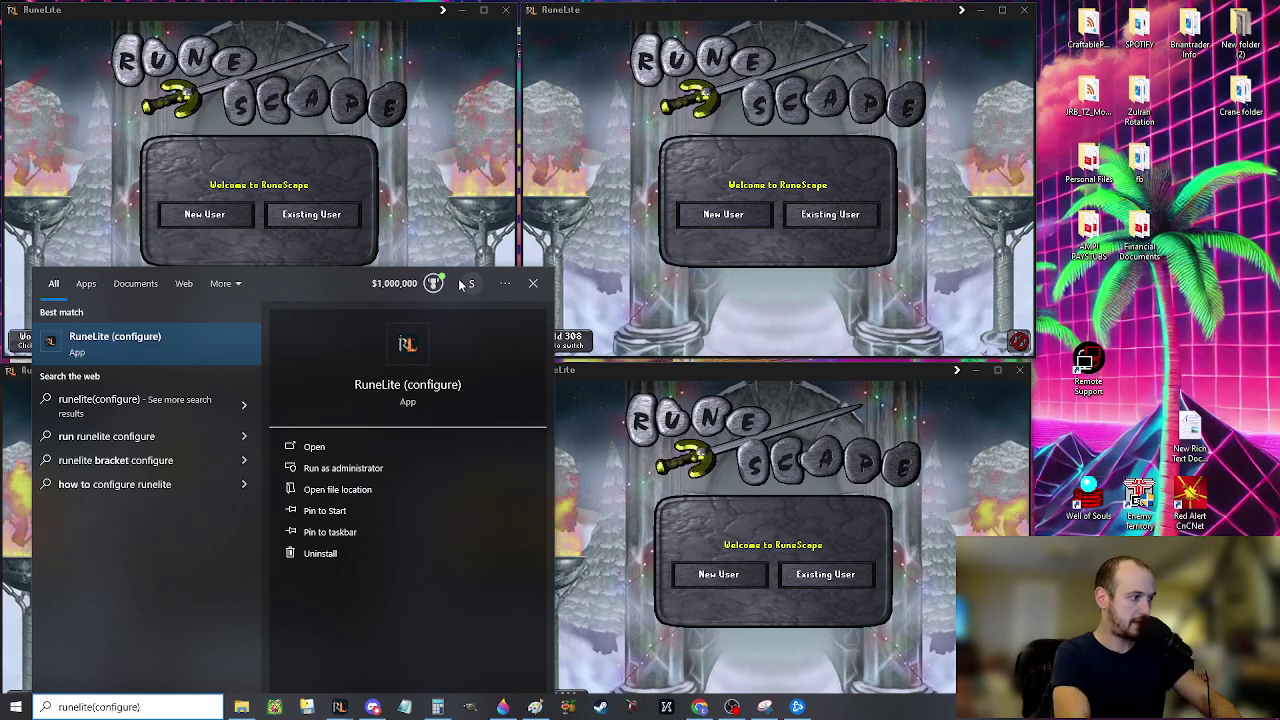
{"action": "key", "text": "Return"}
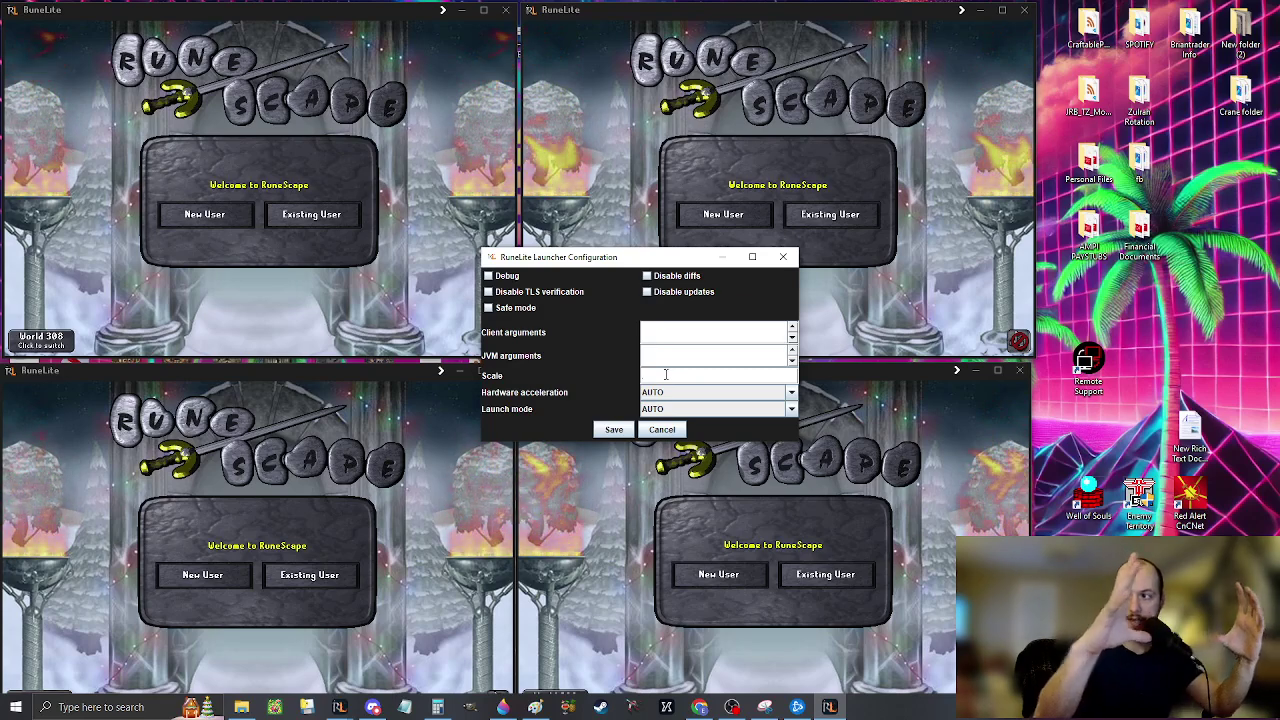
- Set the launcher scale to .5, save the configuration, and close the full-size RuneLite clients
{"action": "left_click", "coordinate": [665, 374]}
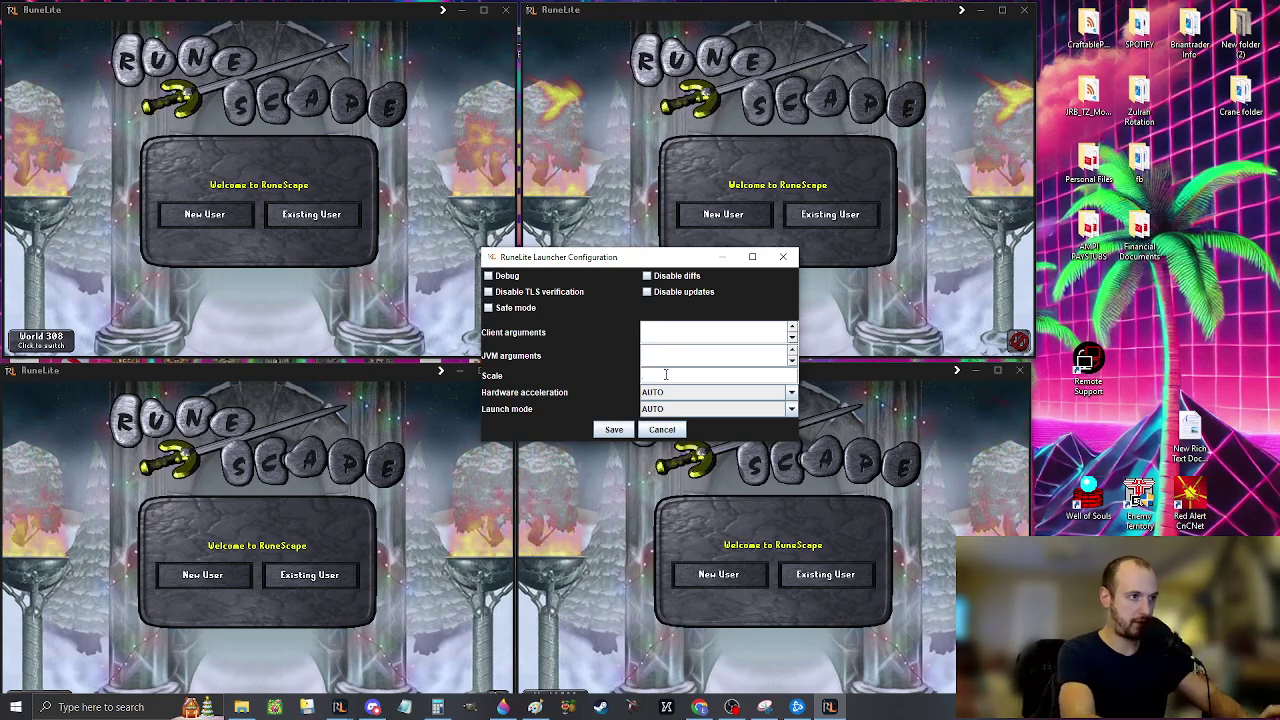
{"action": "type", "text": "2.0"}
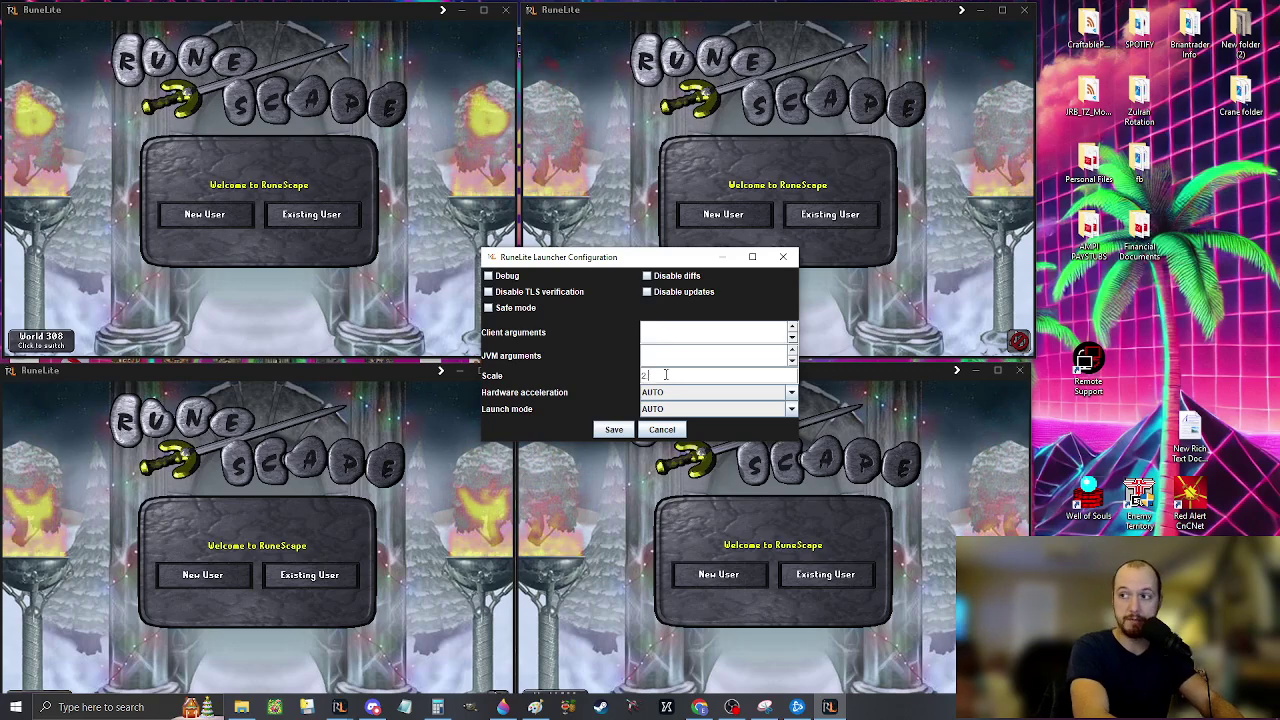
{"action": "type", "text": ".5"}
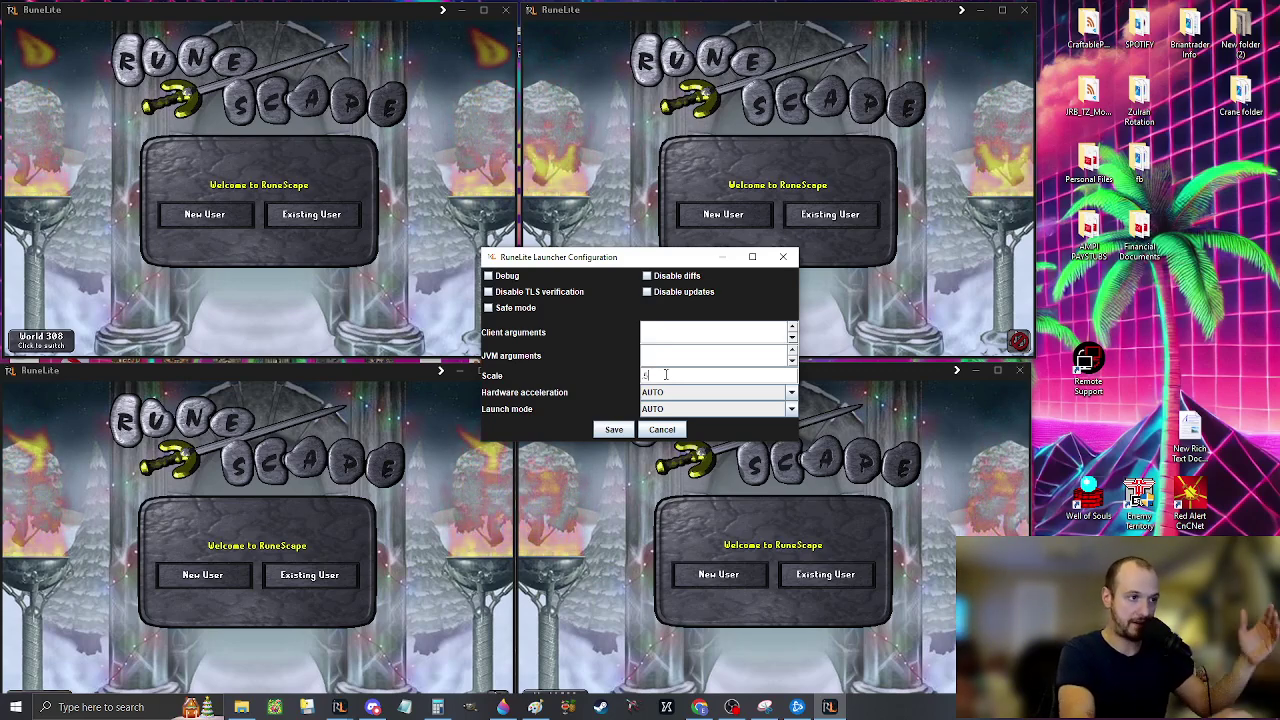
{"action": "type", "text": "5"}
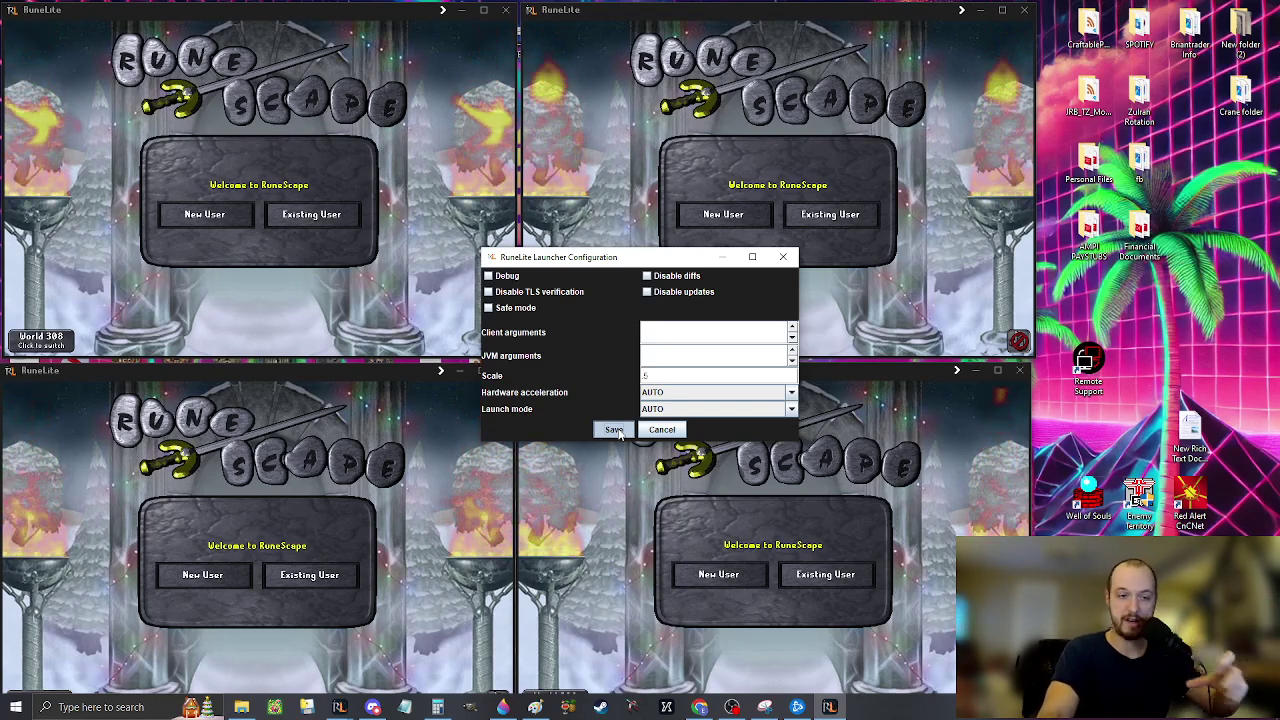
{"action": "left_click", "coordinate": [614, 430]}
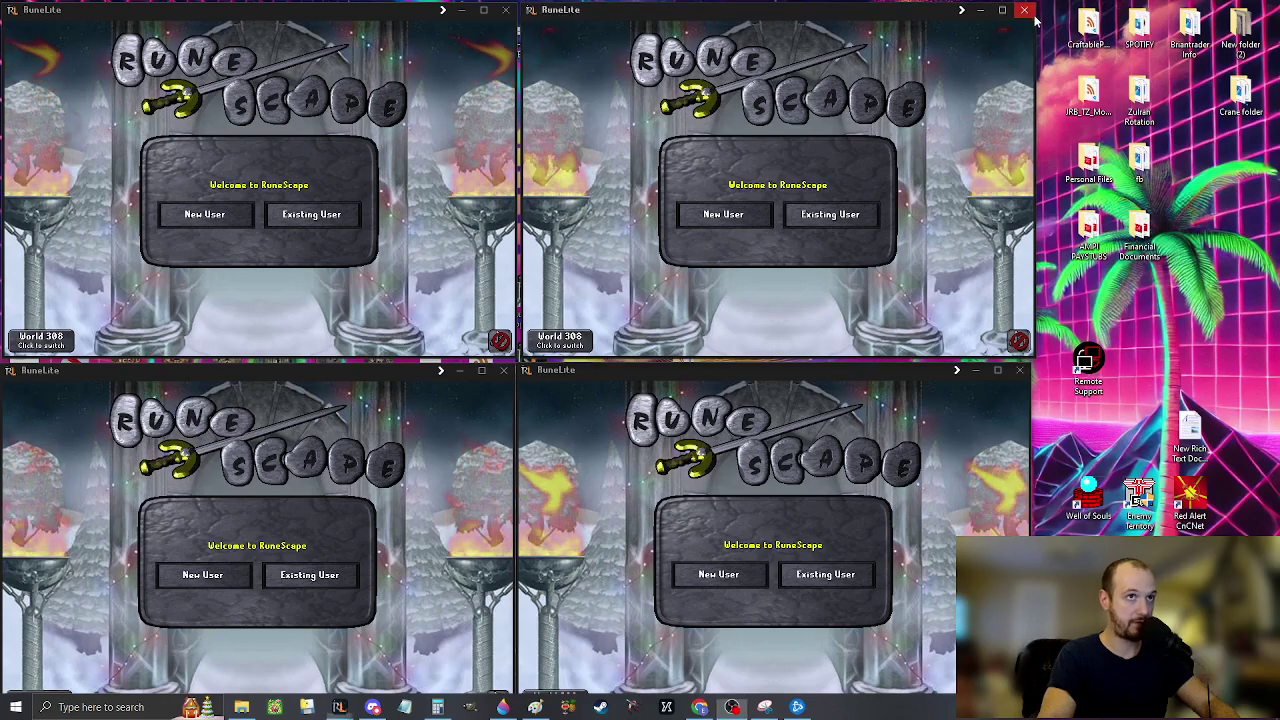
{"action": "left_click", "coordinate": [503, 371]}
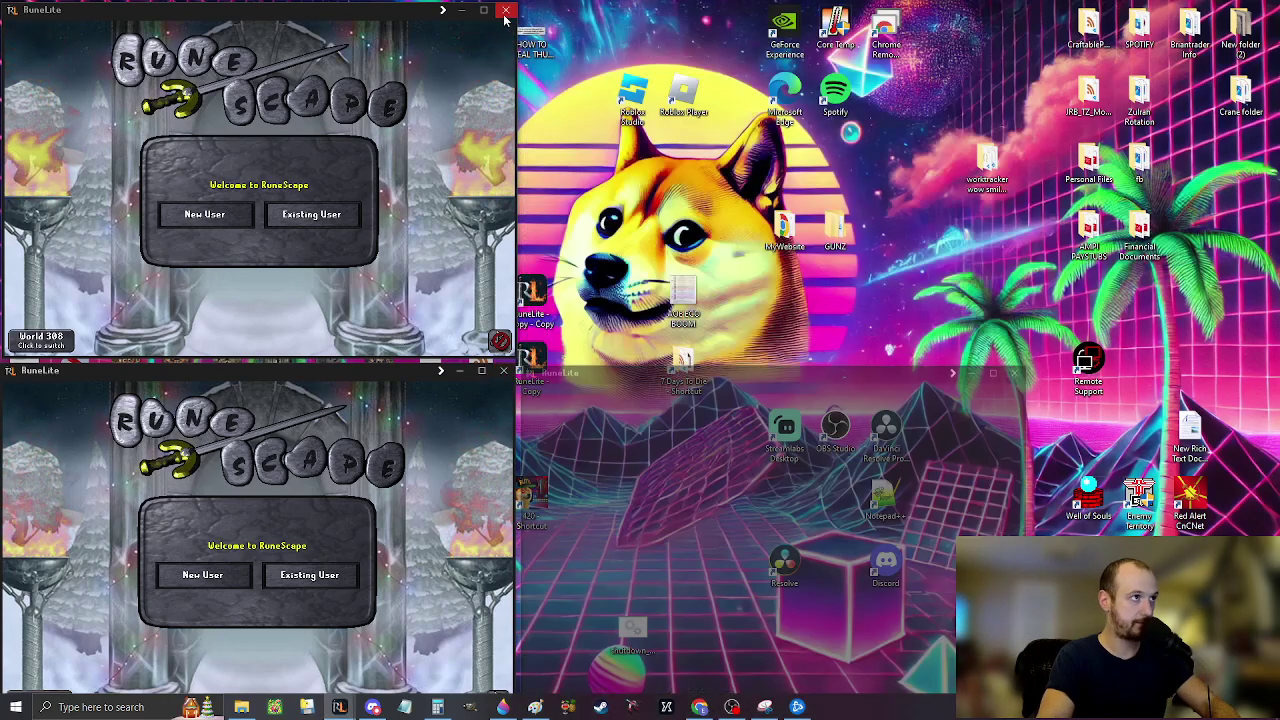
{"action": "left_click", "coordinate": [506, 10]}
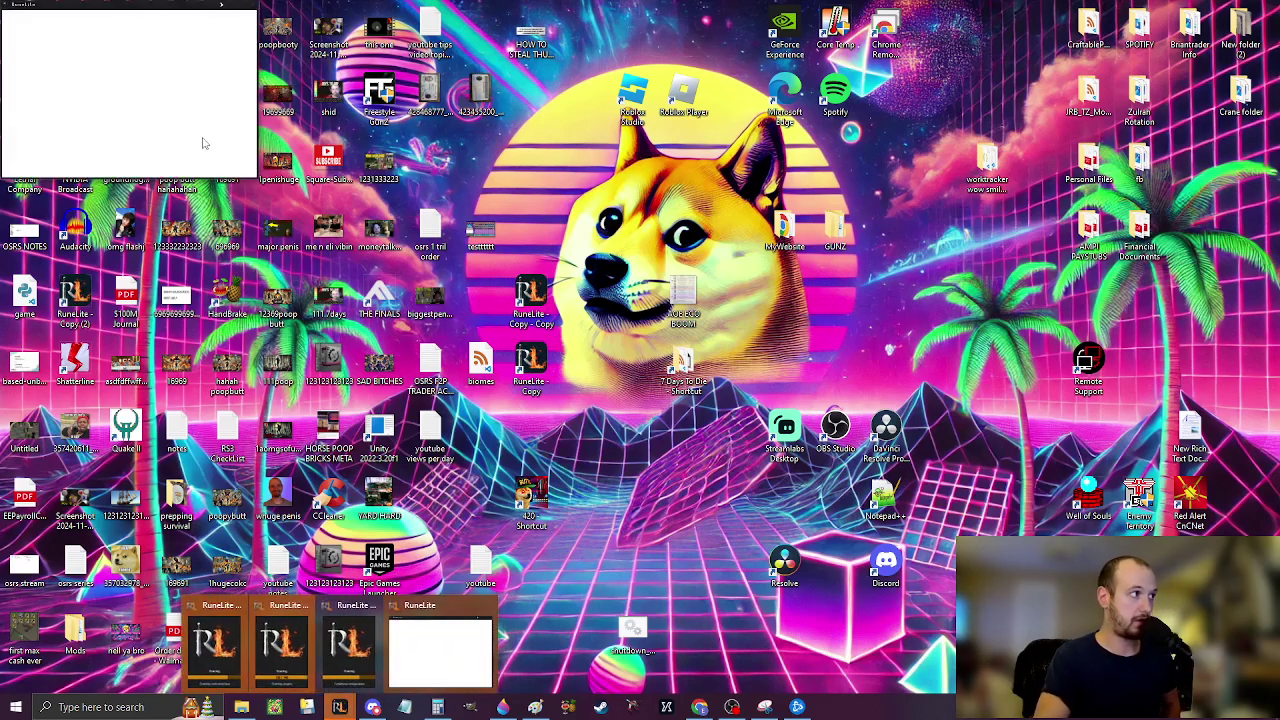
- Arrange three of the relaunched half-scale RuneLite clients side by side in a row along the desktop's upper edge
{"action": "left_click", "coordinate": [415, 645]}
{"action": "left_click_drag", "start_coordinate": [157, 12], "coordinate": [418, 13]}
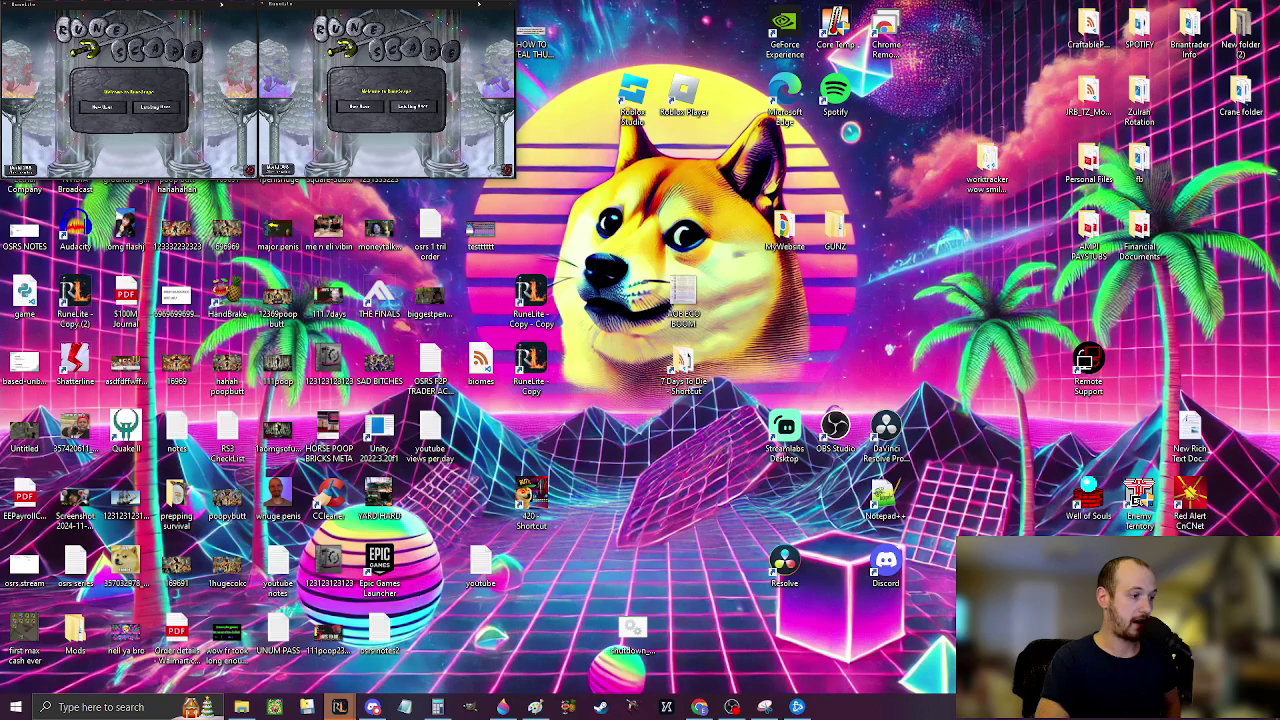
{"action": "mouse_move", "coordinate": [339, 705]}
{"action": "left_click", "coordinate": [418, 645]}
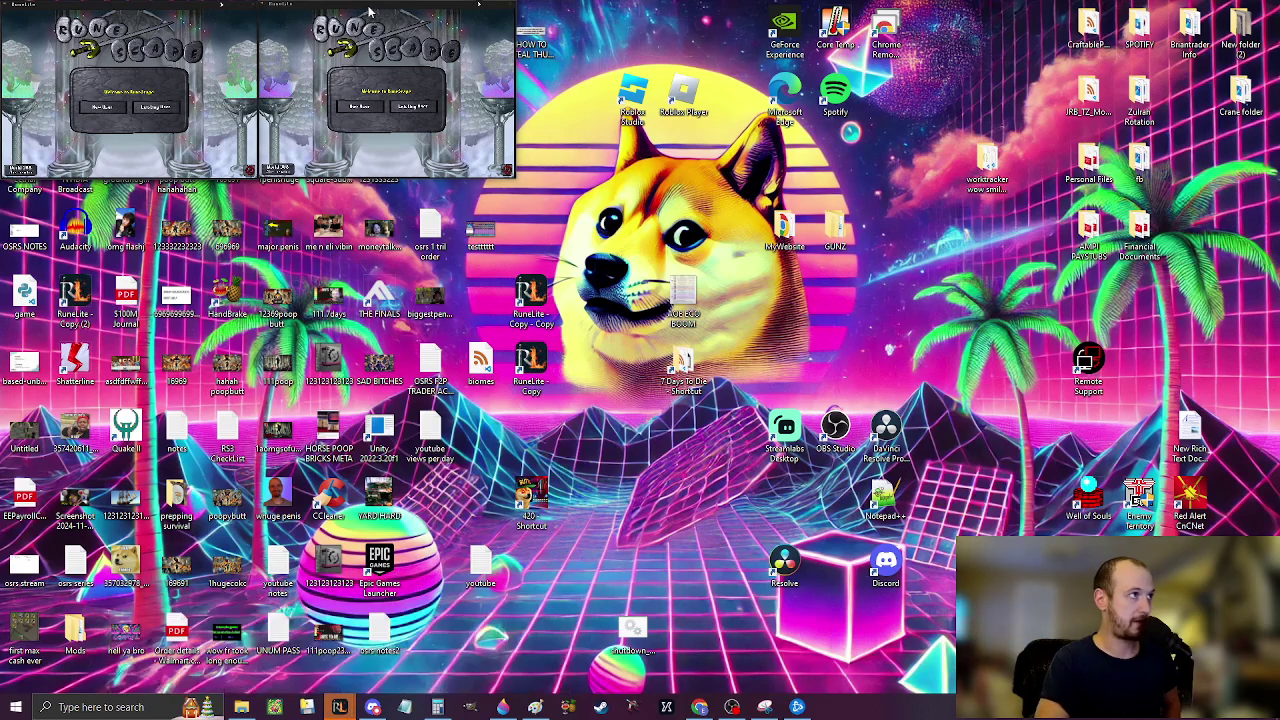
{"action": "mouse_move", "coordinate": [369, 12]}
{"action": "left_mouse_down"}
{"action": "mouse_move", "coordinate": [642, 12]}
{"action": "mouse_move", "coordinate": [375, 12]}
{"action": "left_mouse_up"}
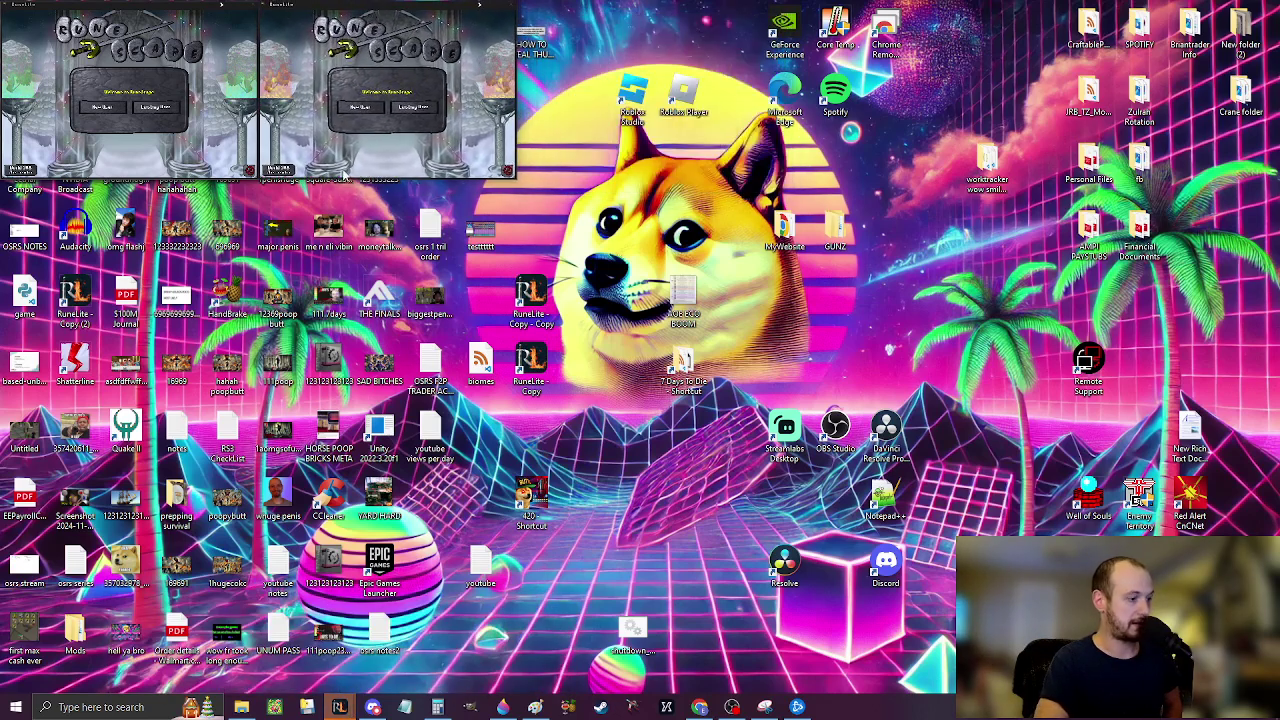
{"action": "left_click_drag", "start_coordinate": [398, 9], "coordinate": [0, 9]}
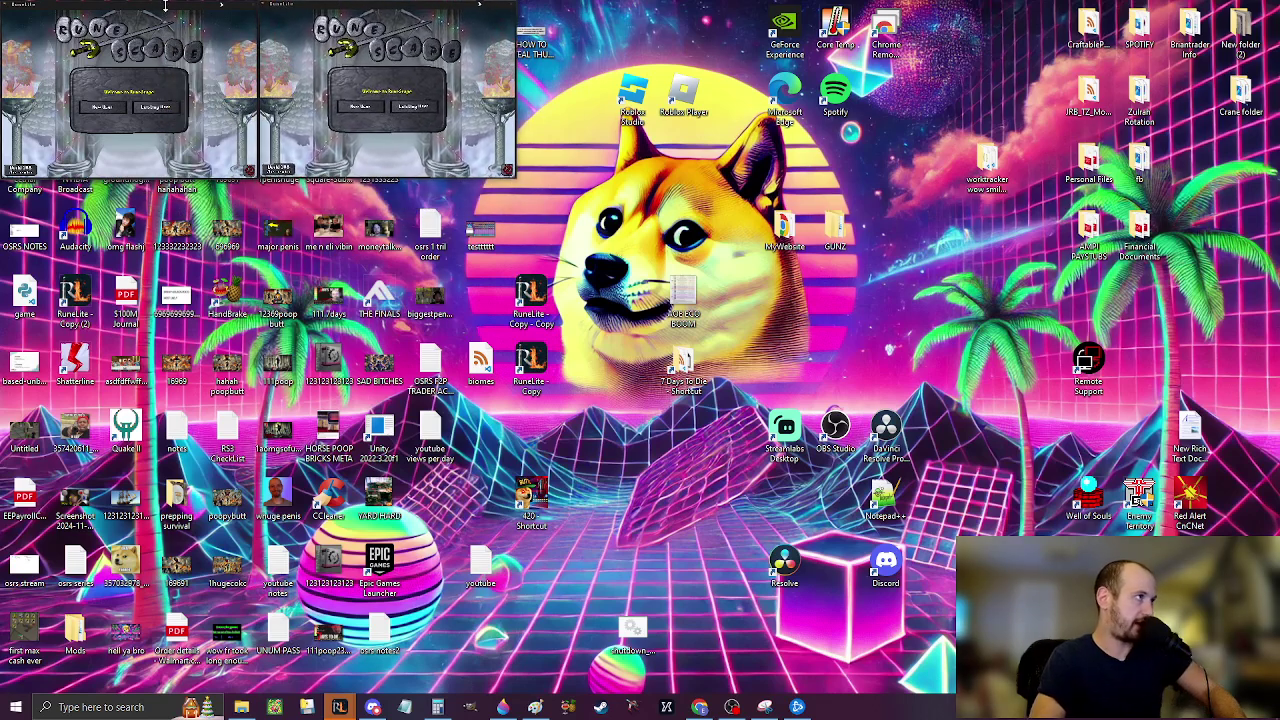
{"action": "left_click_drag", "start_coordinate": [165, 6], "coordinate": [680, 6]}
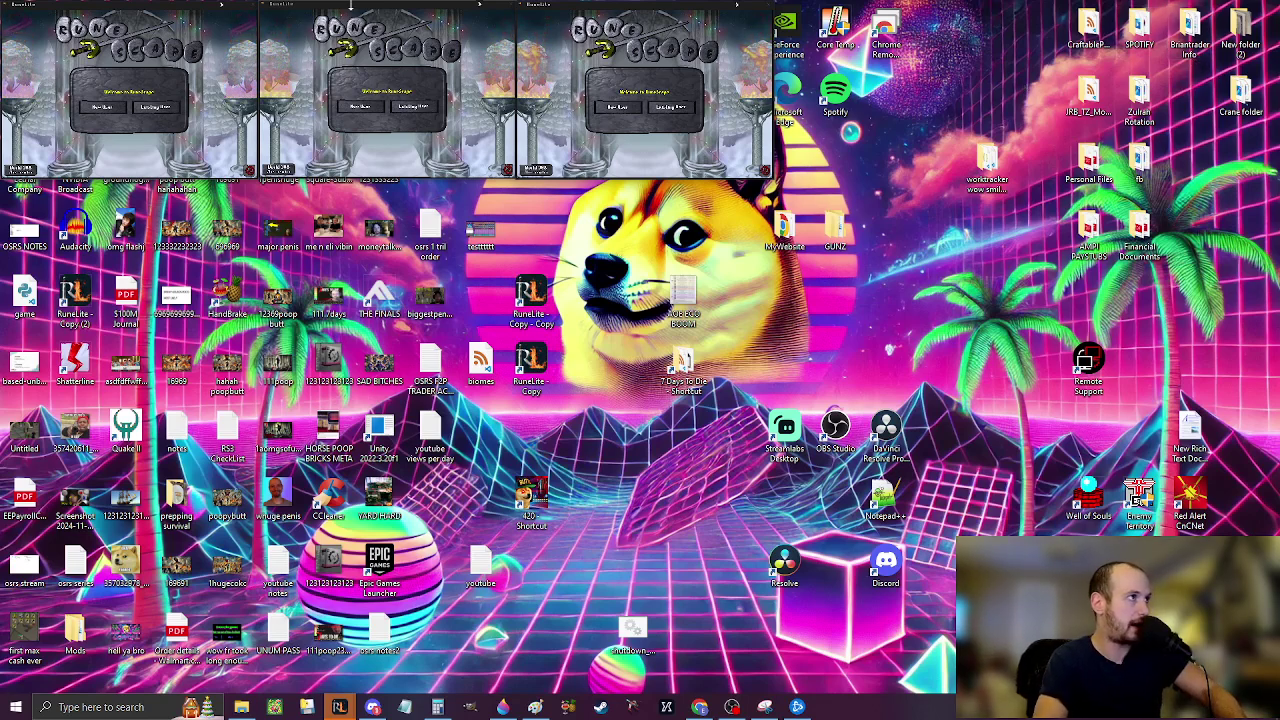
- Restack the three small RuneLite clients into a single vertical column, one directly below another
{"action": "mouse_move", "coordinate": [376, 7]}
{"action": "left_mouse_down"}
{"action": "mouse_move", "coordinate": [356, 39]}
{"action": "mouse_move", "coordinate": [374, 11]}
{"action": "left_mouse_up"}
{"action": "left_click_drag", "start_coordinate": [125, 12], "coordinate": [379, 196]}
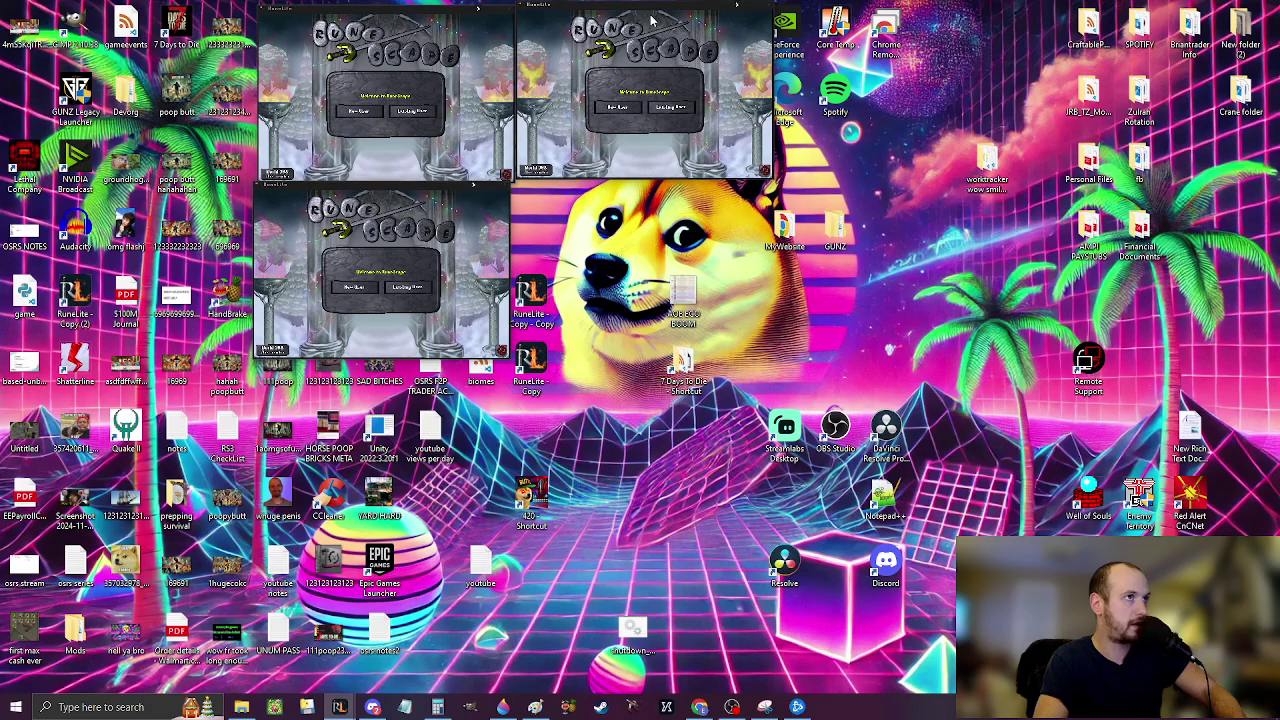
{"action": "left_click_drag", "start_coordinate": [652, 5], "coordinate": [397, 370]}
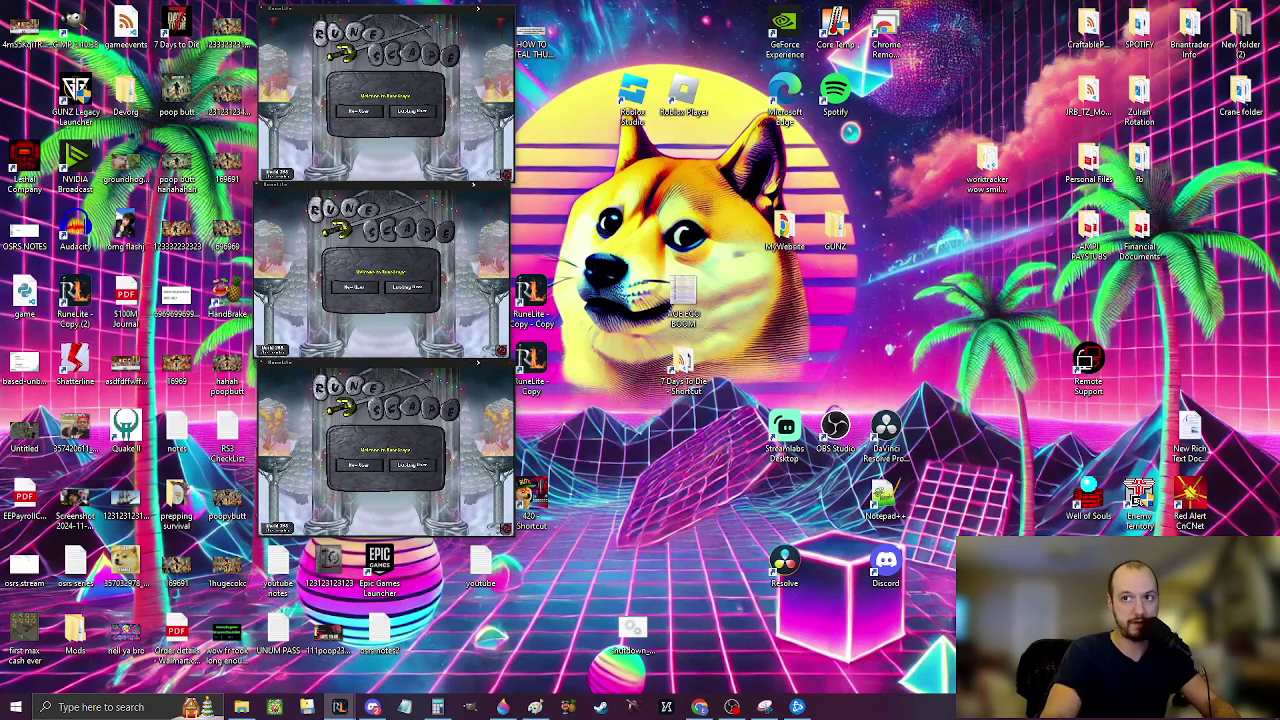
- Reopen the Windows display settings to check the scale and display resolution, and close them again
{"action": "right_click", "coordinate": [899, 307]}
{"action": "left_click", "coordinate": [944, 489]}
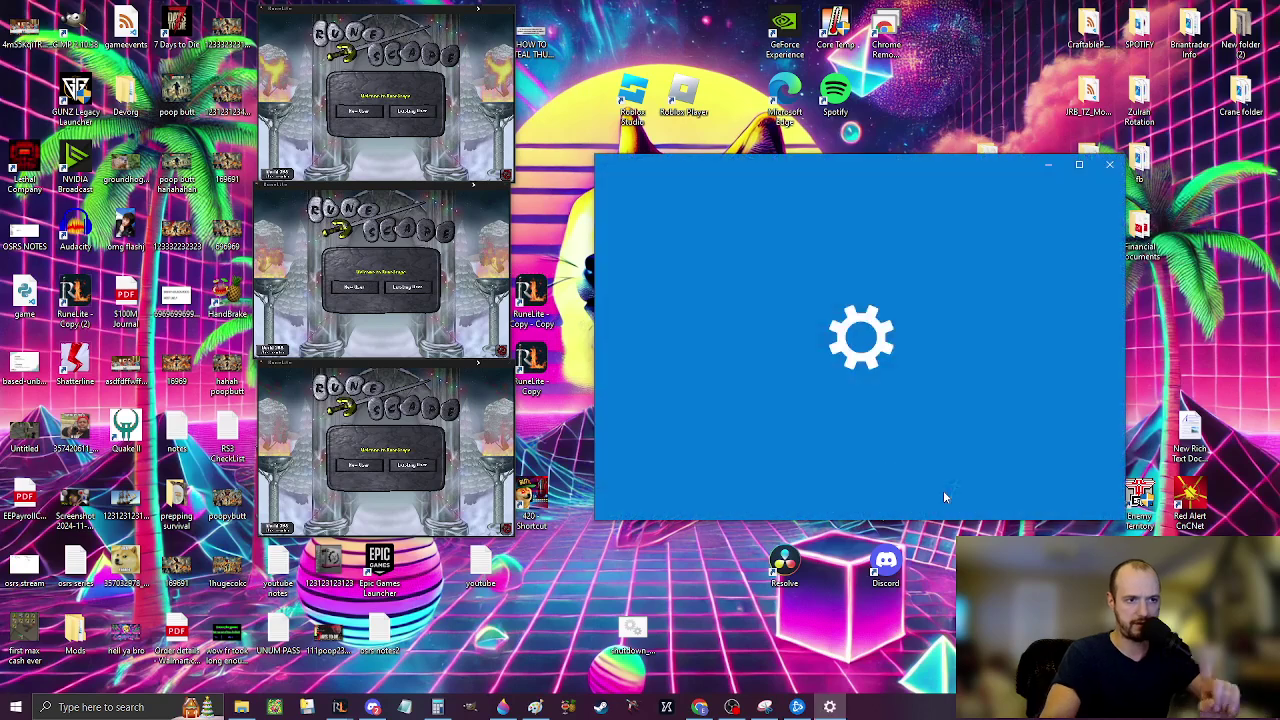
{"action": "scroll", "coordinate": [934, 362], "scroll_direction": "down", "scroll_amount": 5}
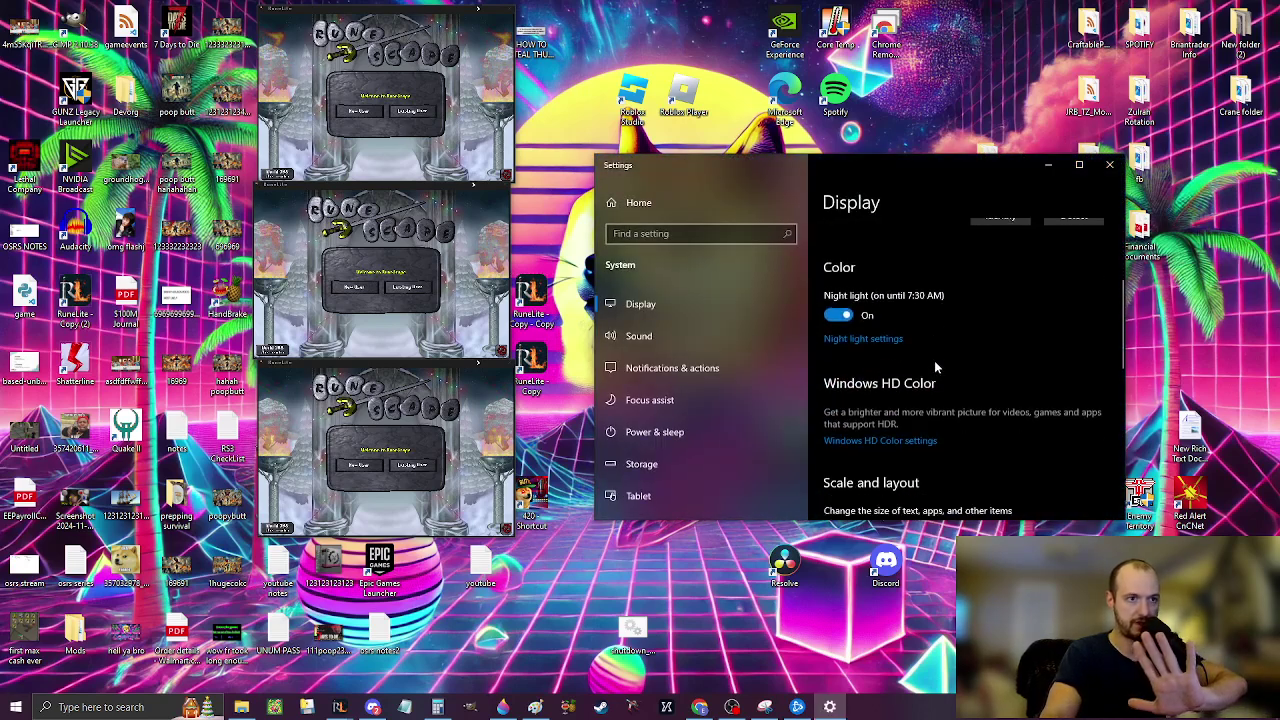
{"action": "scroll", "coordinate": [960, 380], "scroll_direction": "down", "scroll_amount": 2}
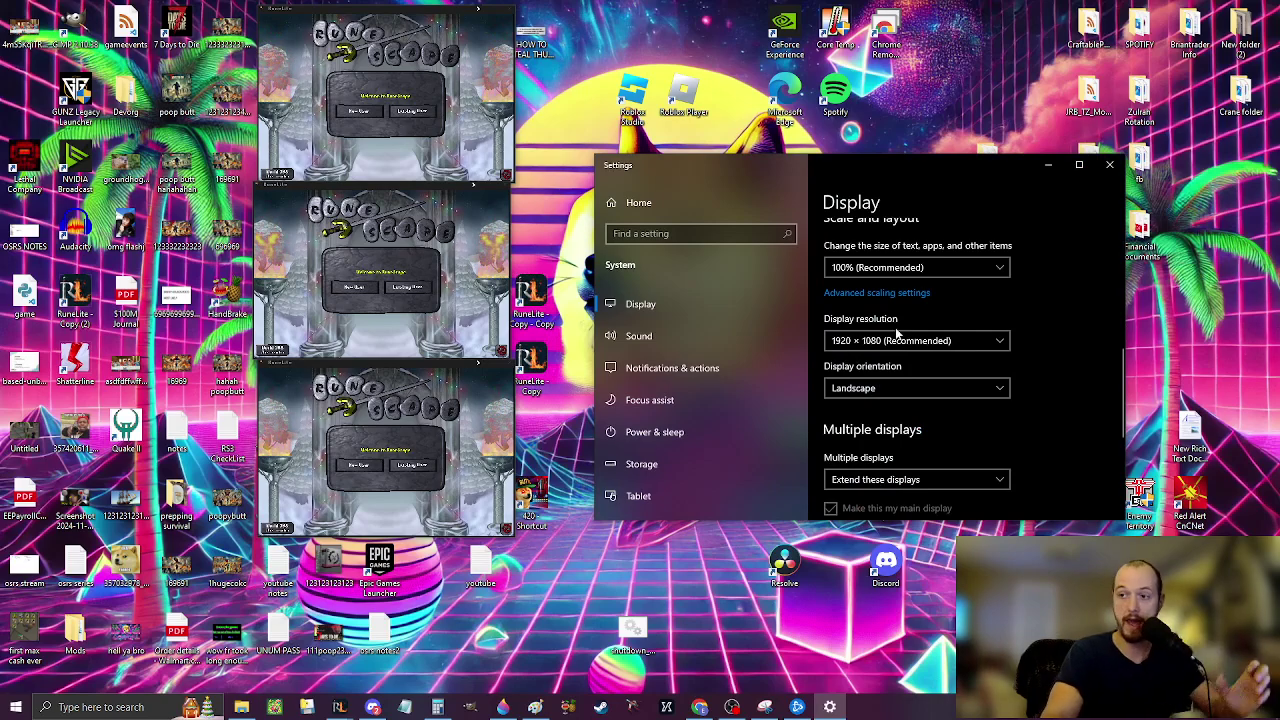
{"action": "left_click", "coordinate": [1109, 164]}
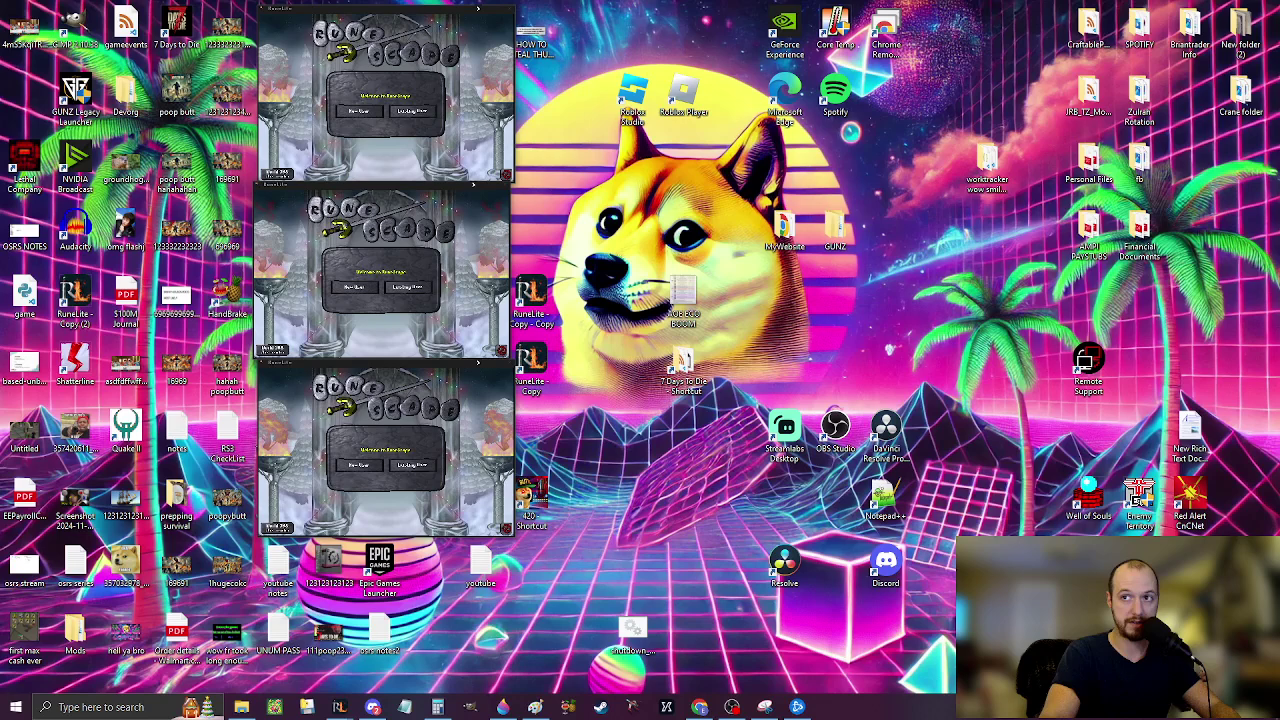
- Bring the logged-in RuneLite client over from the other monitor beside the stacked clients, switch its side panel and adjust its camera
{"action": "left_click_drag", "start_coordinate": [1279, 258], "coordinate": [706, 260]}
{"action": "left_click", "coordinate": [709, 369]}
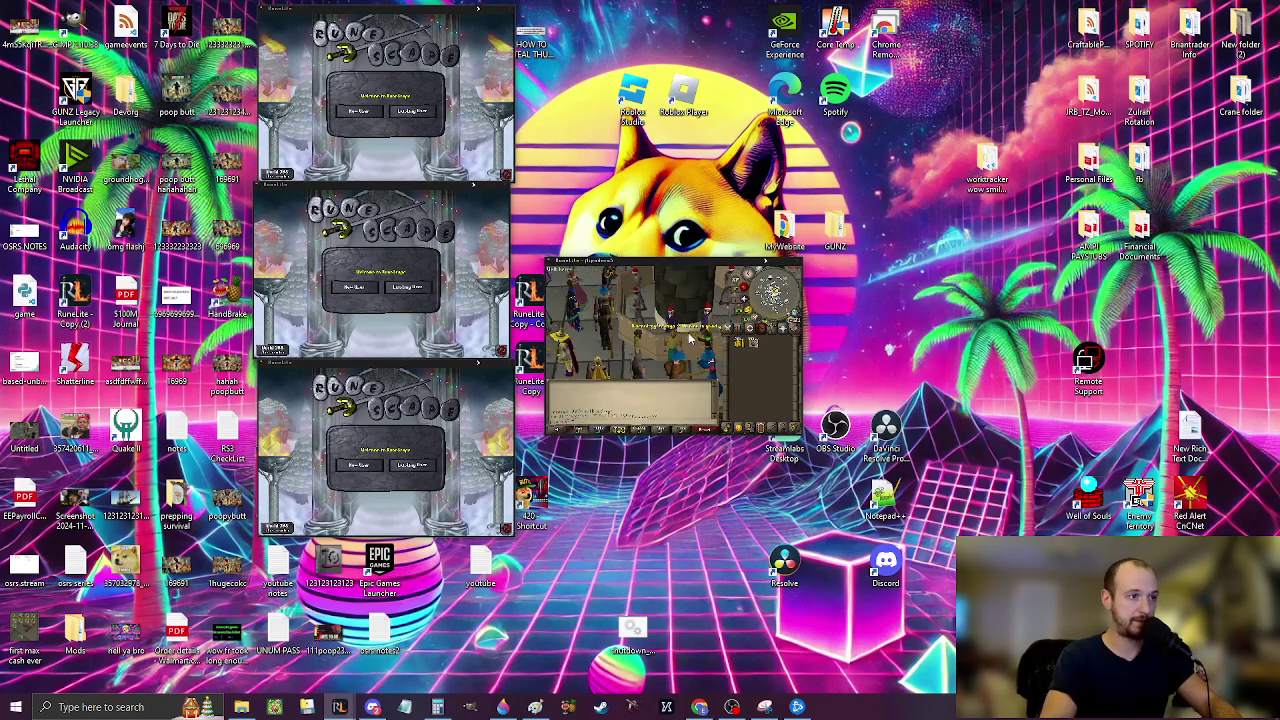
{"action": "left_click", "coordinate": [740, 429]}
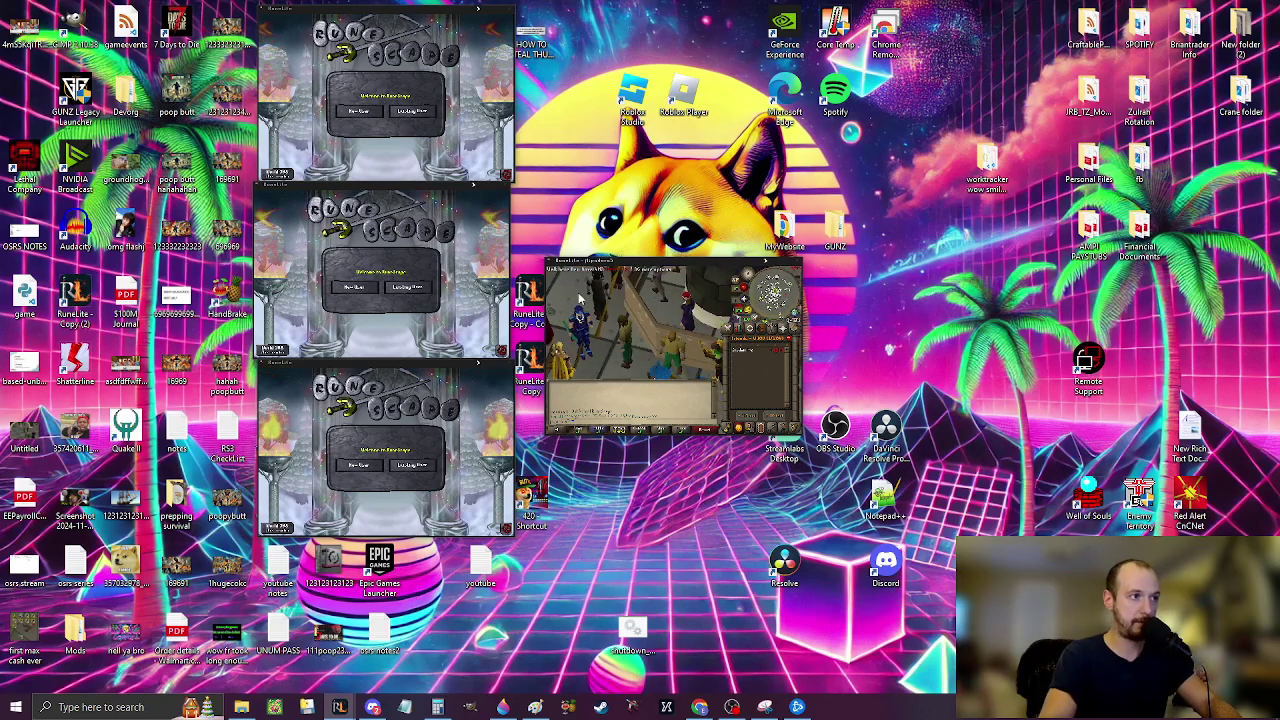
{"action": "key", "text": "Up"}
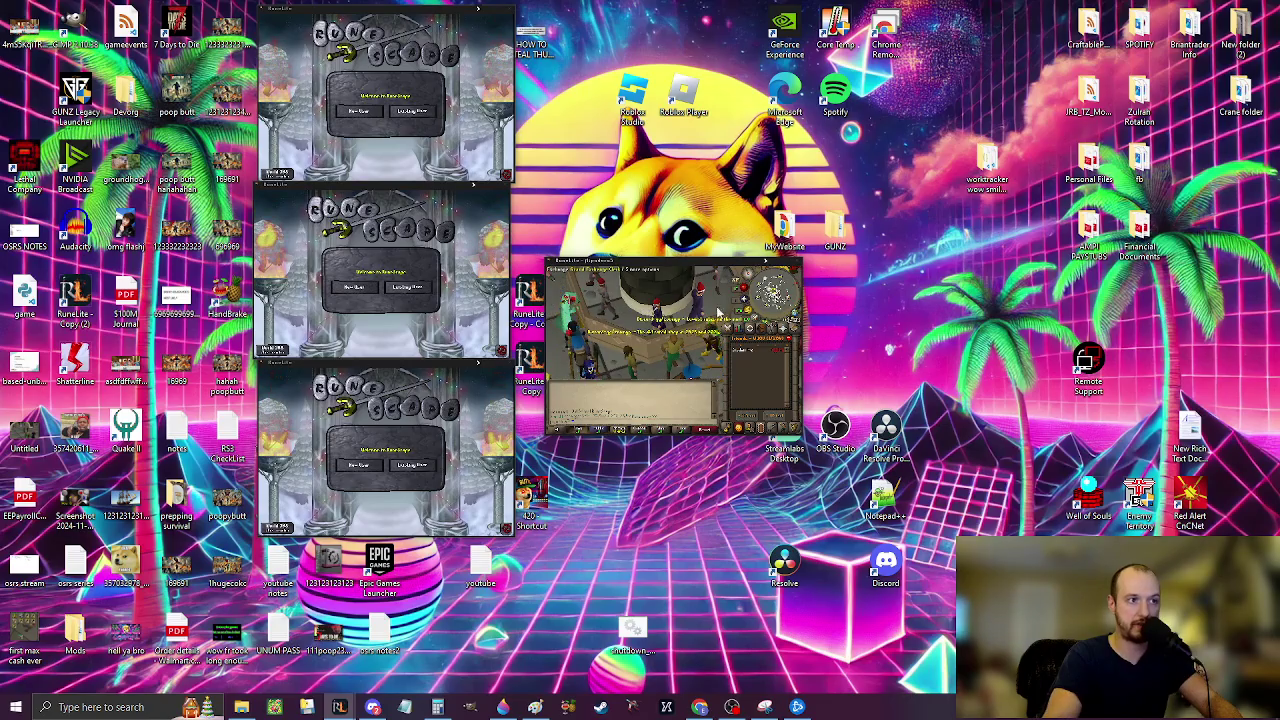
- Switch the logged-in client's side panel to the inventory and tilt and rotate the game camera to view the surroundings
{"action": "left_click", "coordinate": [793, 328]}
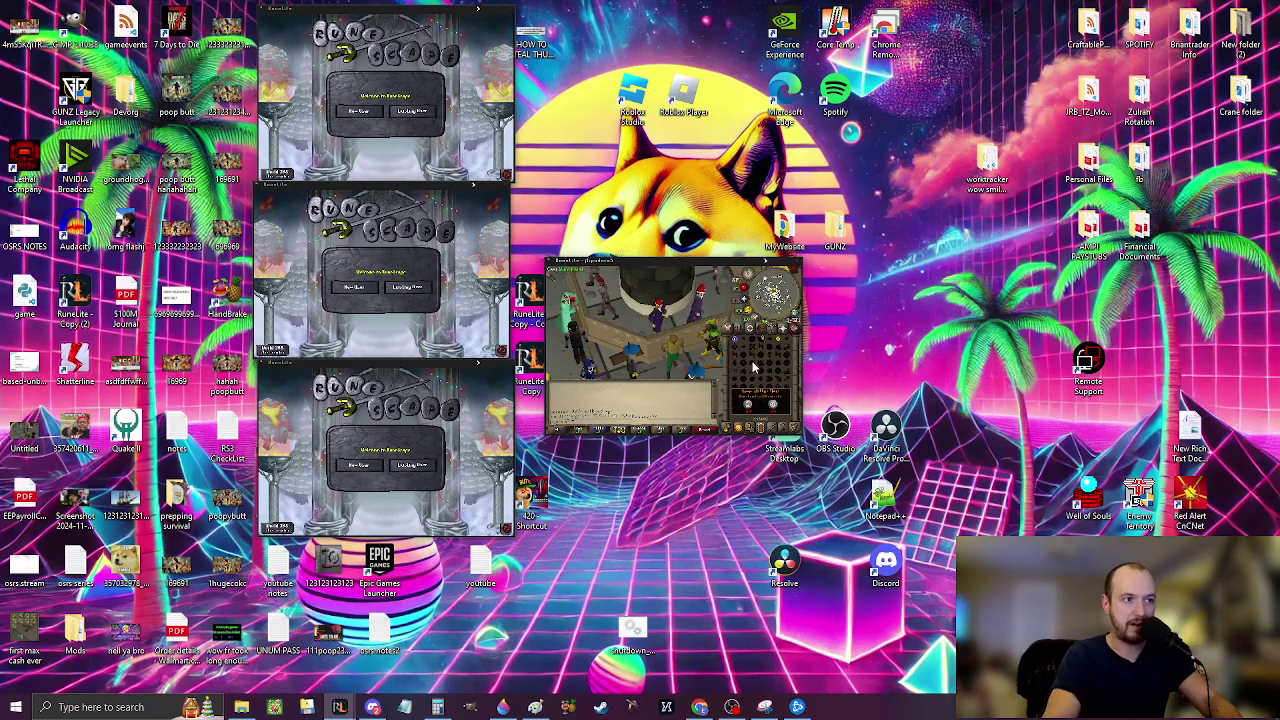
{"action": "left_click", "coordinate": [761, 328]}
{"action": "key", "text": "Up"}
{"action": "key", "text": "Left"}
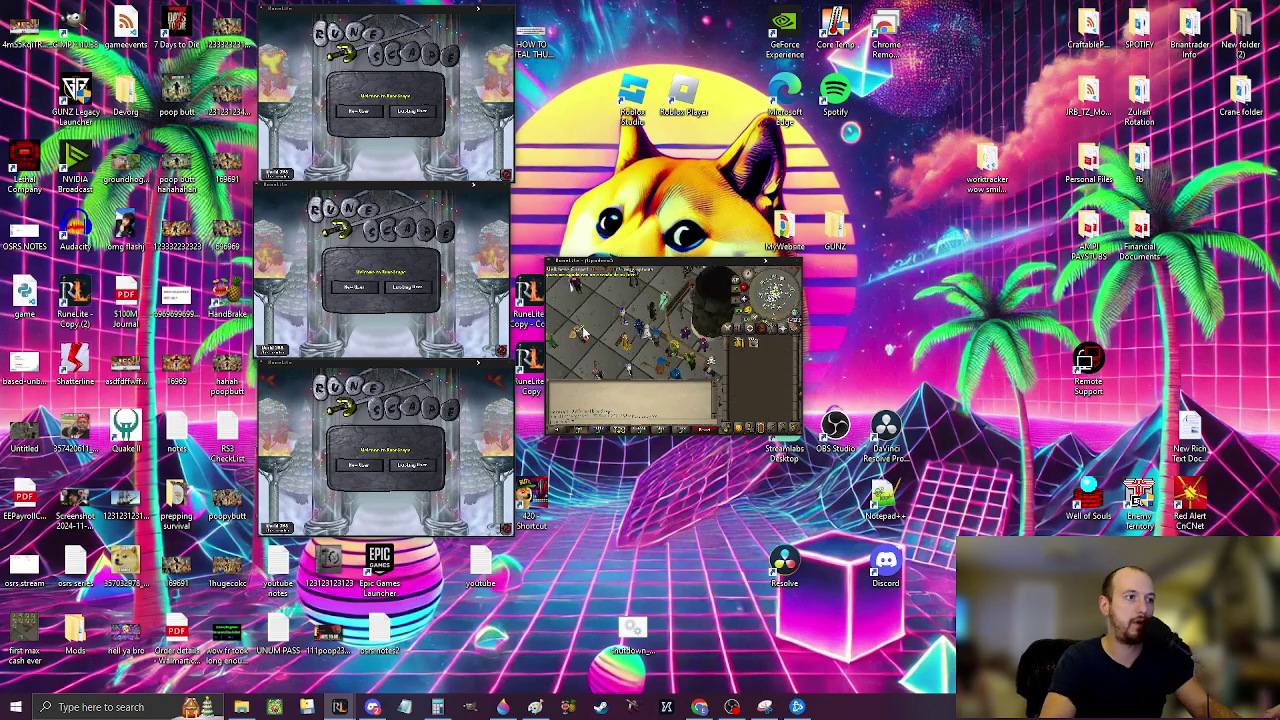
{"action": "key", "text": "Up"}
{"action": "key", "text": "Left"}
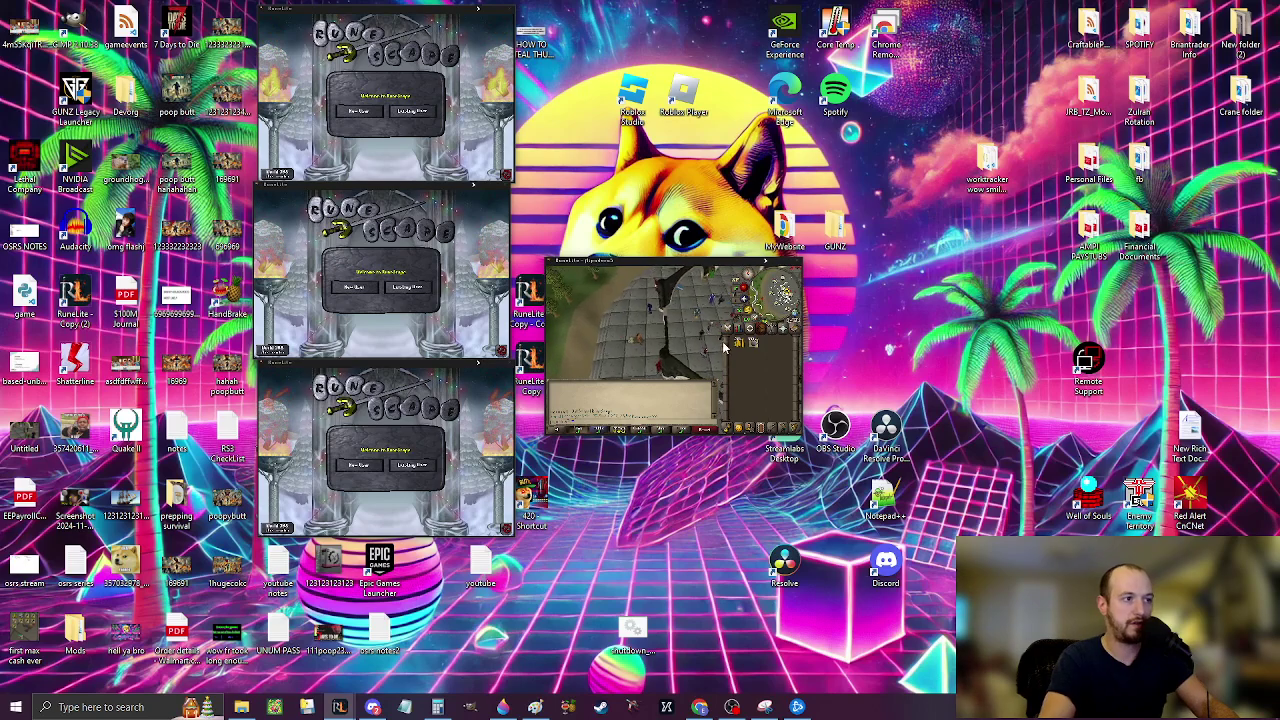
{"action": "left_click", "coordinate": [708, 341]}
{"action": "key", "text": "Left"}
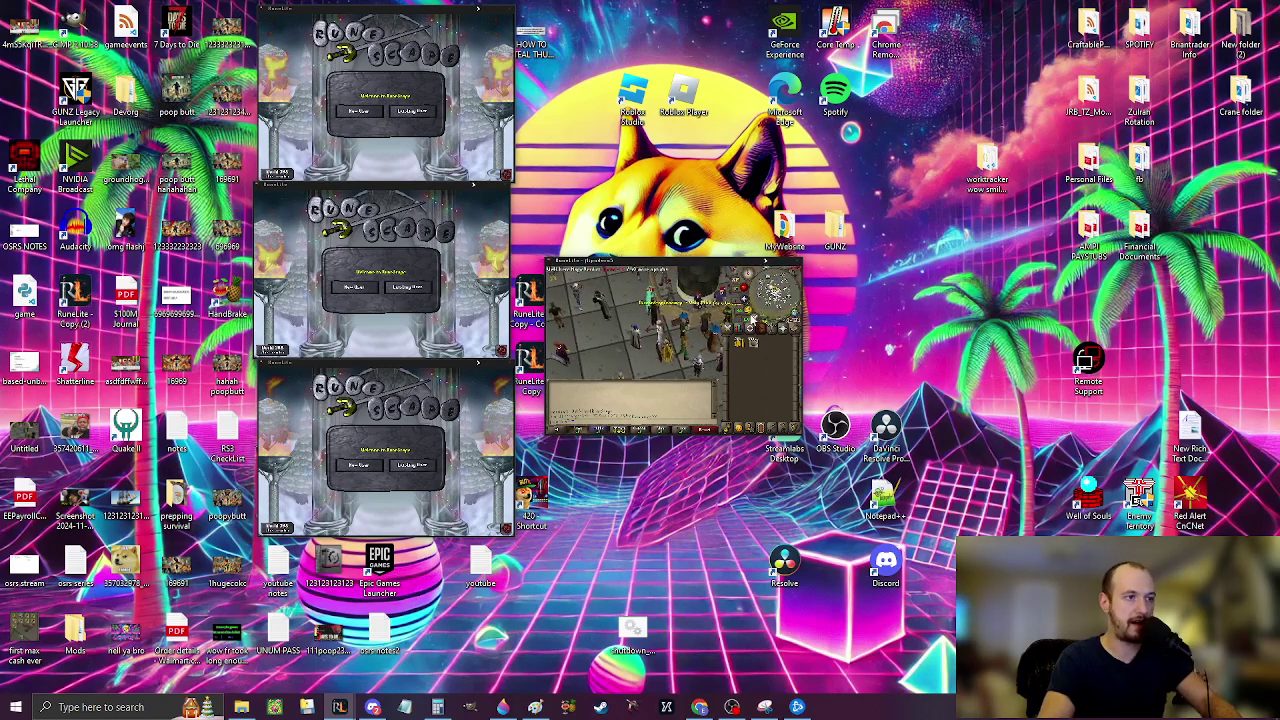
- Open the RuneLite launcher configuration, set the scale to 1.0 and save it
{"action": "left_click", "coordinate": [140, 707]}
{"action": "left_click", "coordinate": [163, 458]}
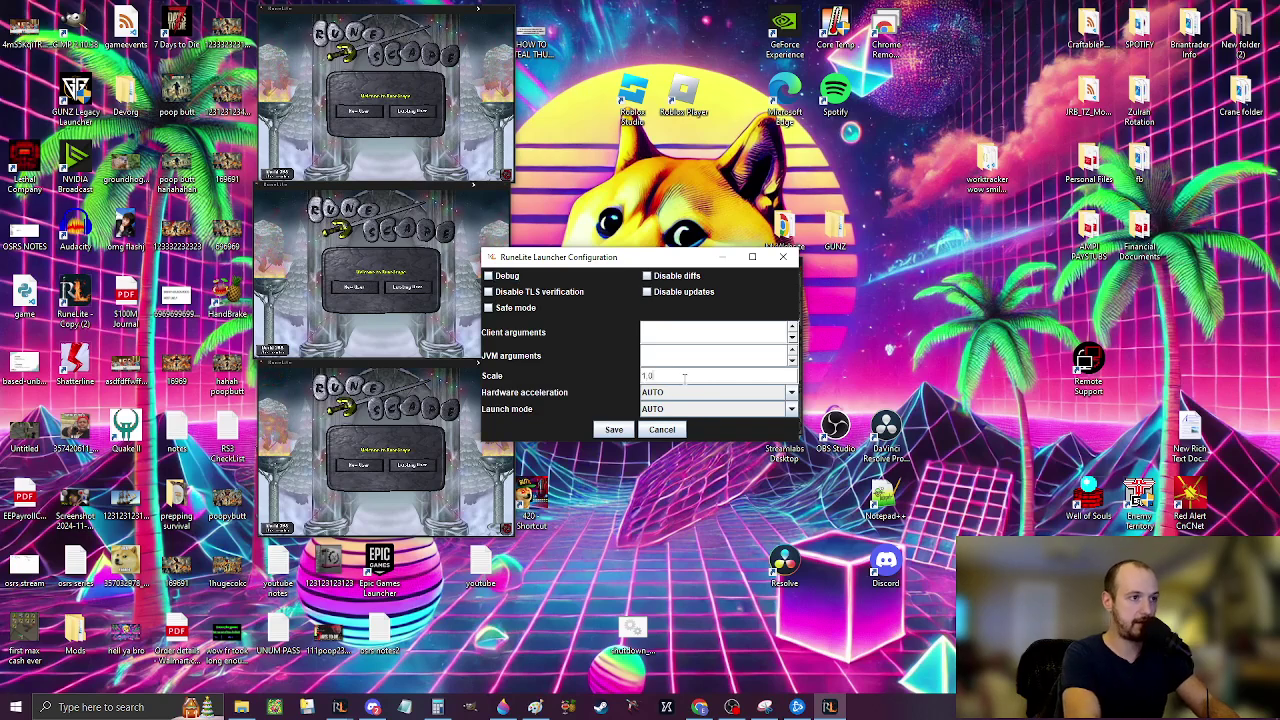
{"action": "left_click", "coordinate": [613, 429]}
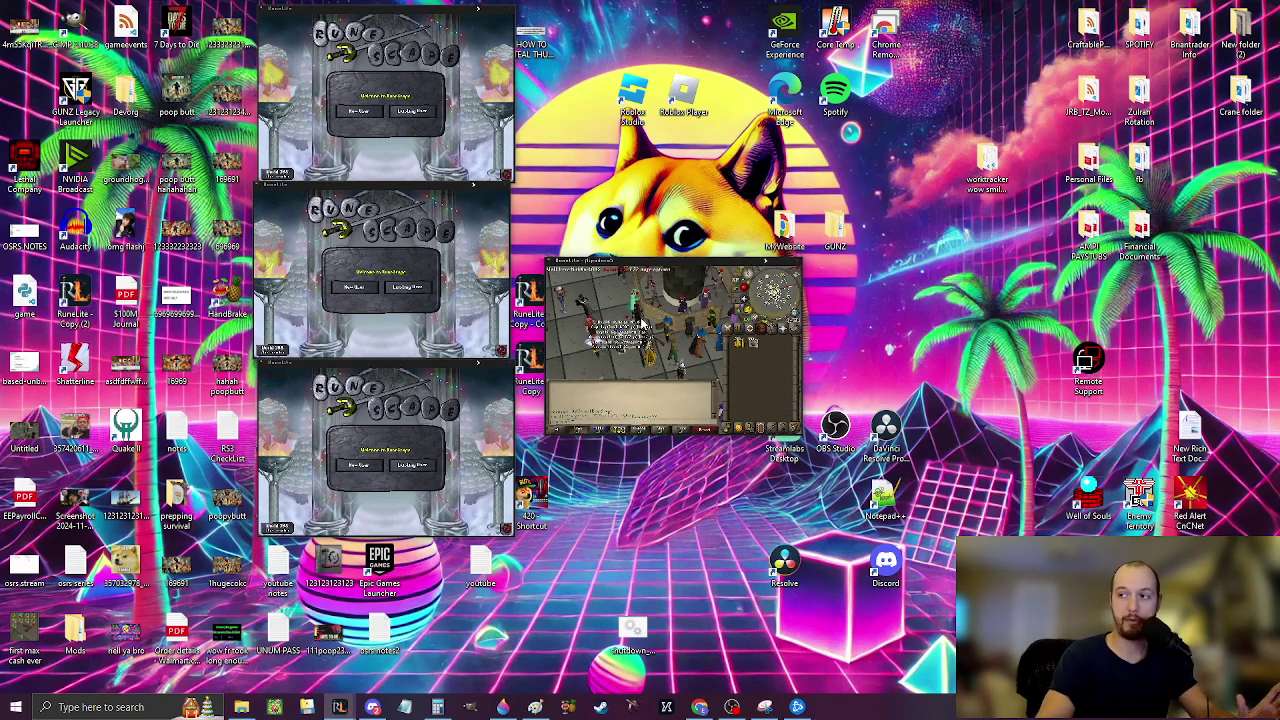